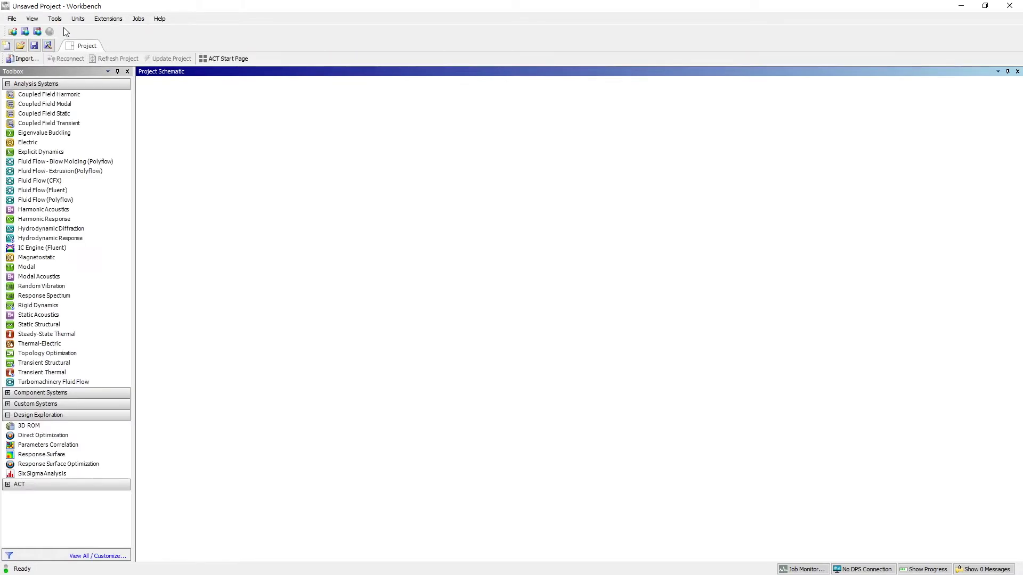
- Add a Static Structural analysis system to the project schematic and save the project as Seal
double_click(85, 324)
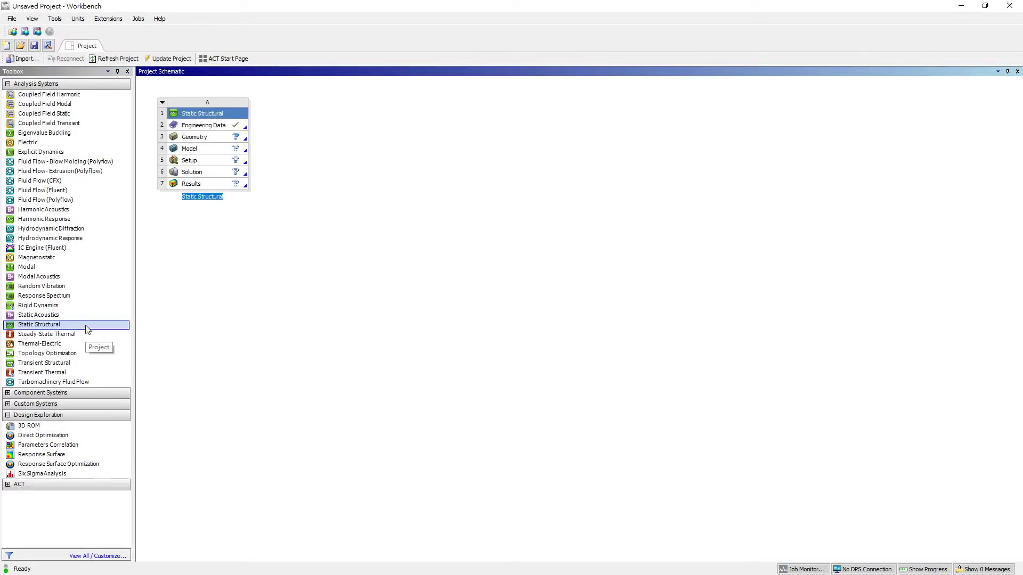
click(34, 46)
scroll(54, 133, up, 3)
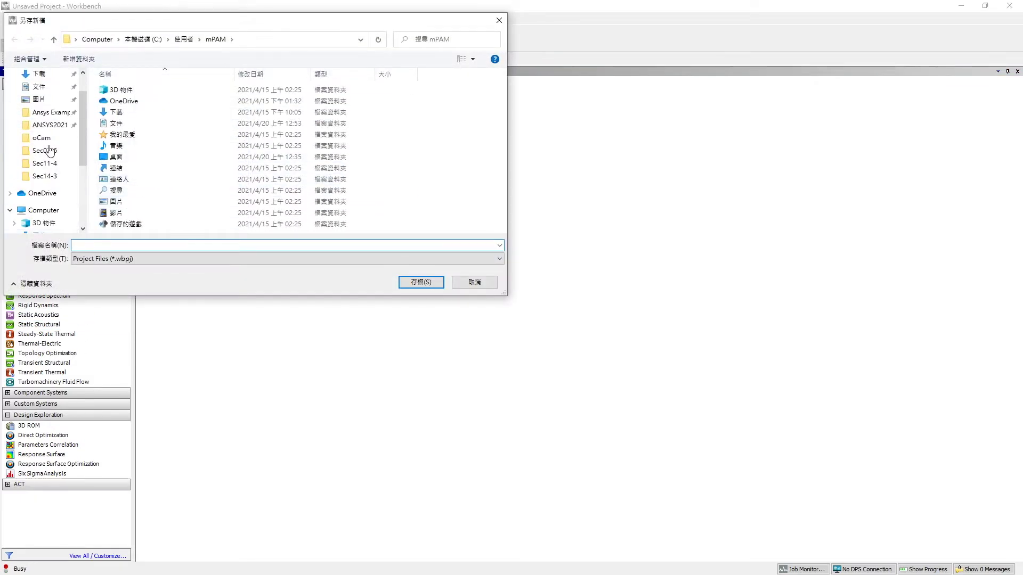
click(51, 112)
click(122, 245)
text(Sea)
key(Return)
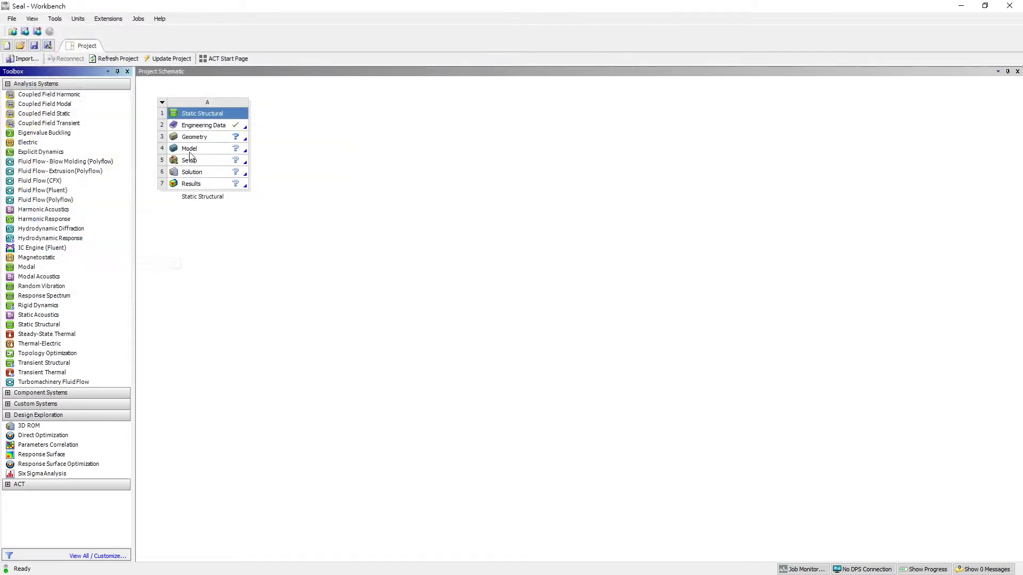
- Open the system's Engineering Data, choose U.S. Customary (lbm,in,s,°F,A,lbf,V) units and display values in project units
double_click(190, 124)
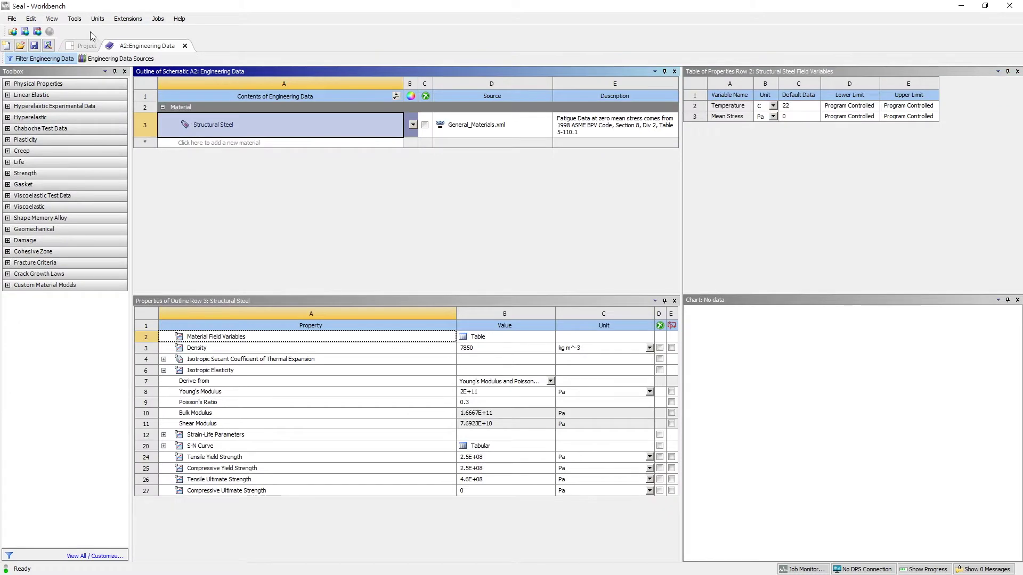
click(98, 18)
click(121, 55)
click(97, 19)
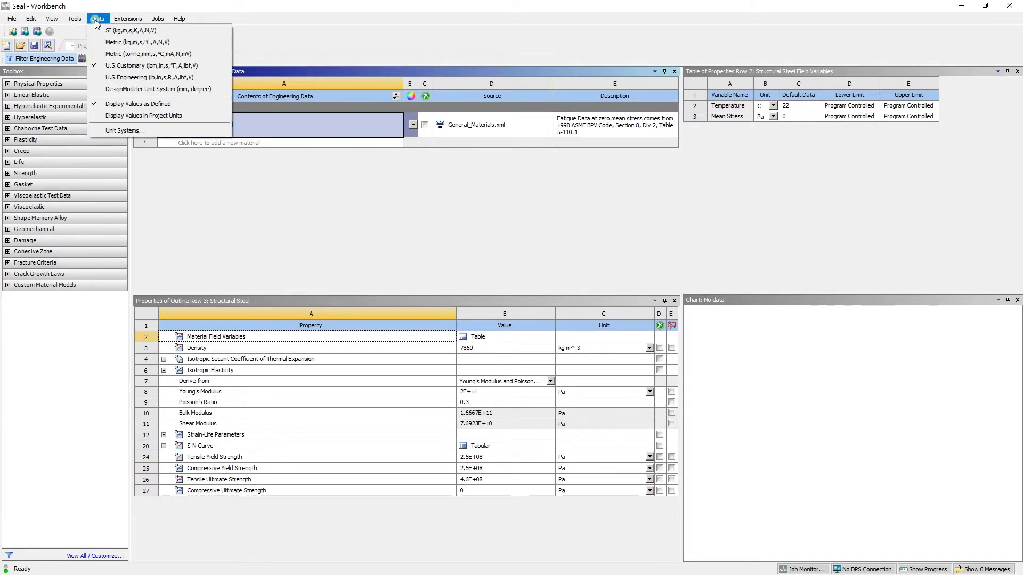
click(135, 116)
- Add a new material named Rubber to the engineering data
click(218, 142)
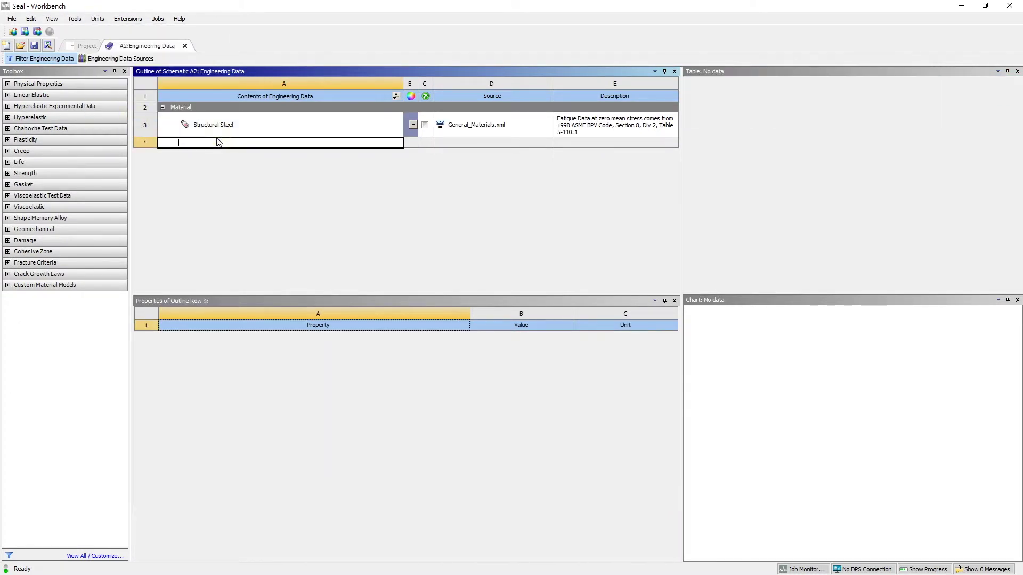
text(Rubber)
key(Return)
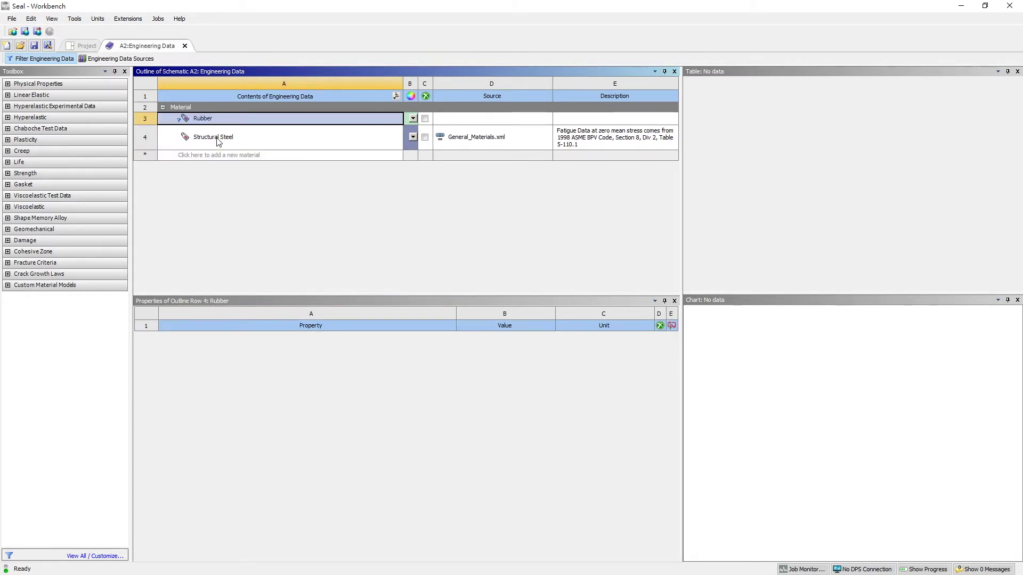
- Add the hyperelastic Uniaxial Test Data, Biaxial Test Data and Shear Test Data properties to the Rubber material
click(11, 108)
click(11, 108)
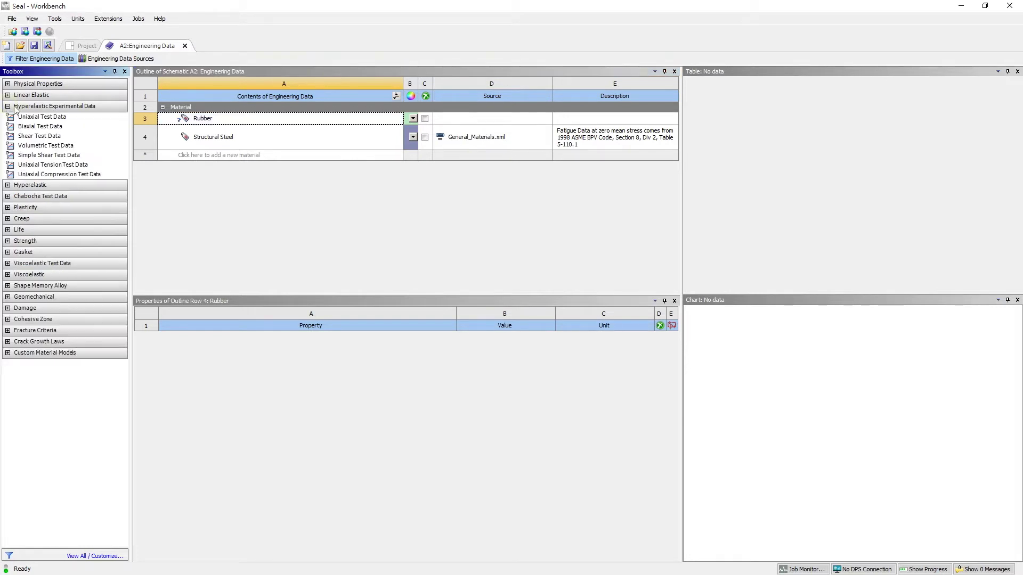
double_click(48, 116)
double_click(42, 126)
double_click(51, 136)
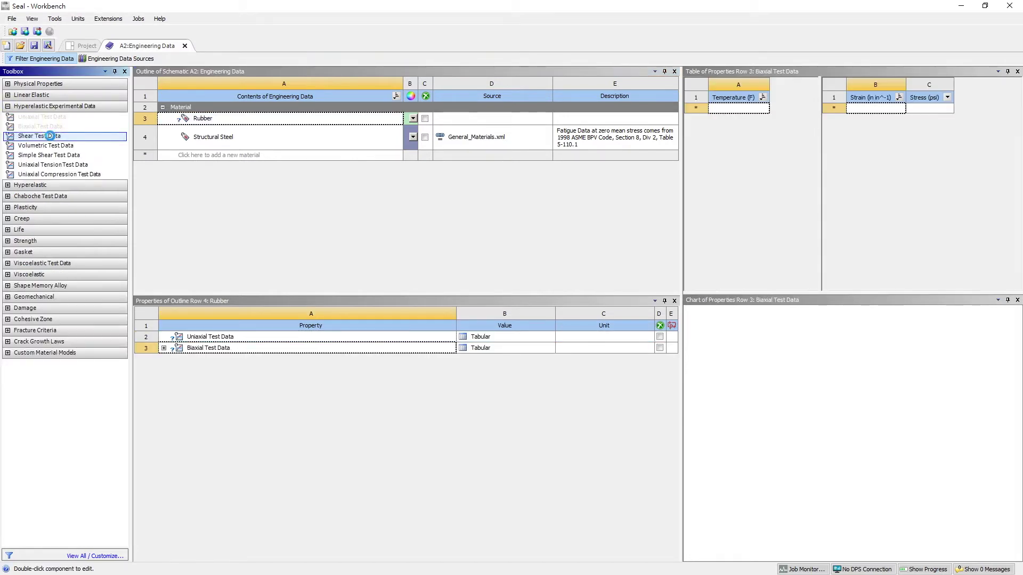
- Start a delimited data import for Rubber's uniaxial test table and load the UniaxialTestData file from the Sec14-3 folder
click(497, 337)
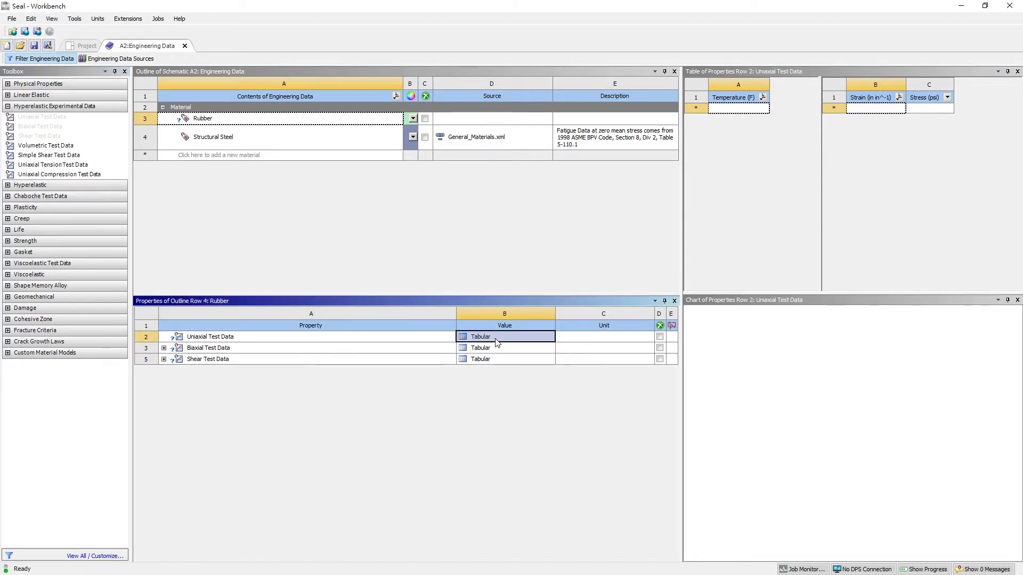
click(880, 114)
click(887, 109)
click(893, 109)
click(886, 98)
right_click(892, 105)
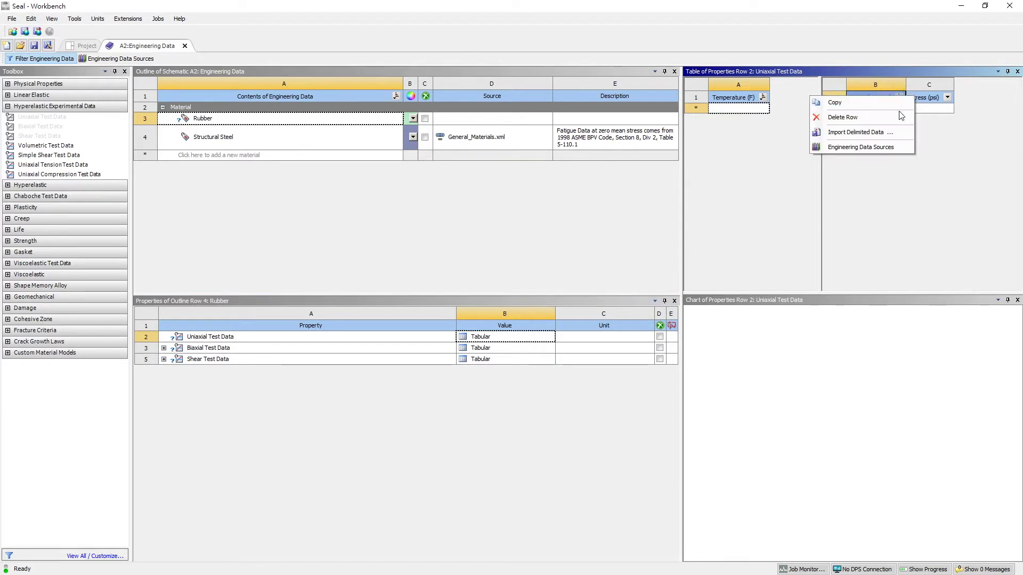
click(877, 133)
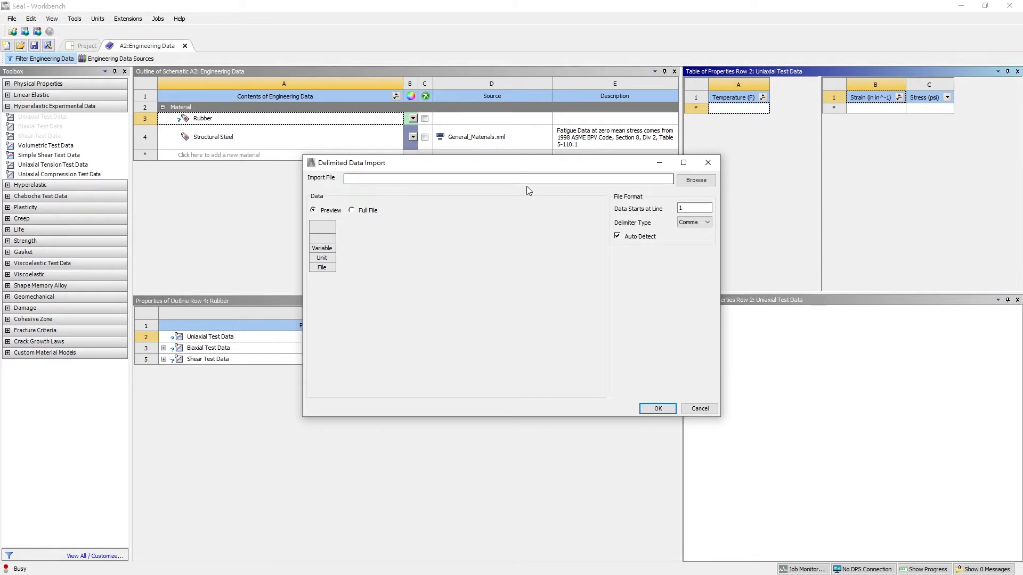
click(695, 180)
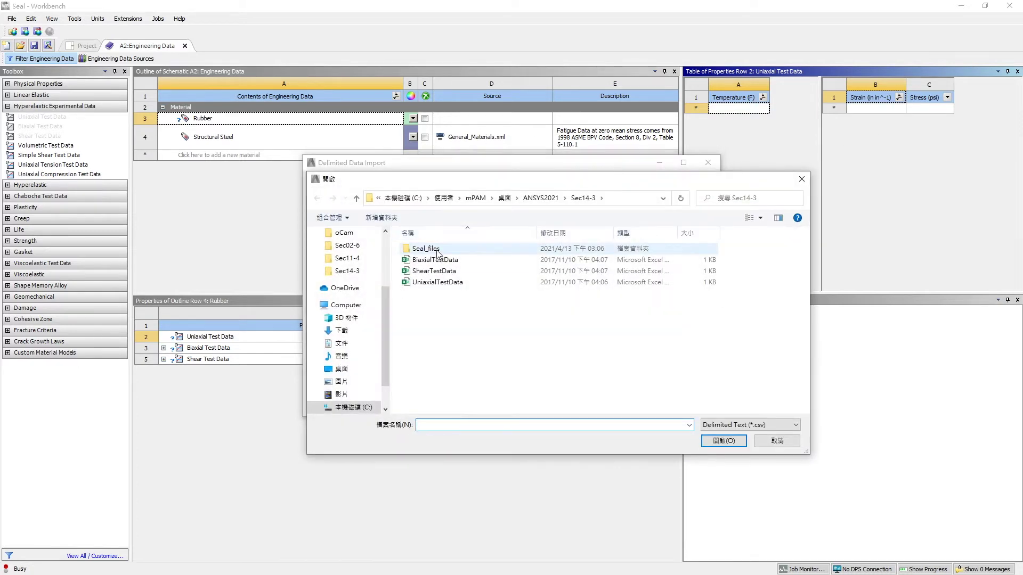
double_click(446, 282)
- Review the UniaxialTestData file in Notepad, and import column A as Strain and column B as Stress into the uniaxial table
key(alt+Tab)
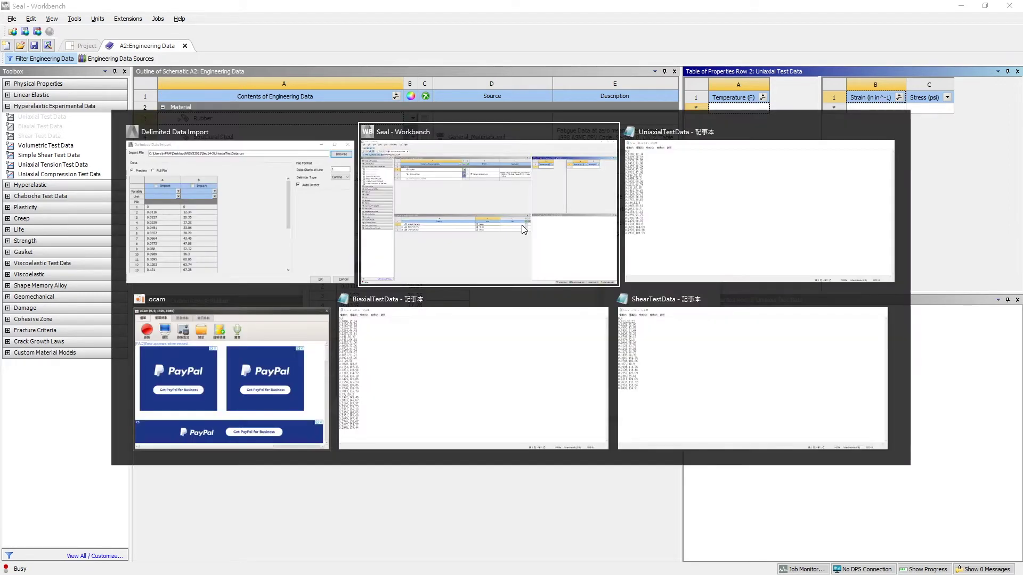
key(alt+Tab)
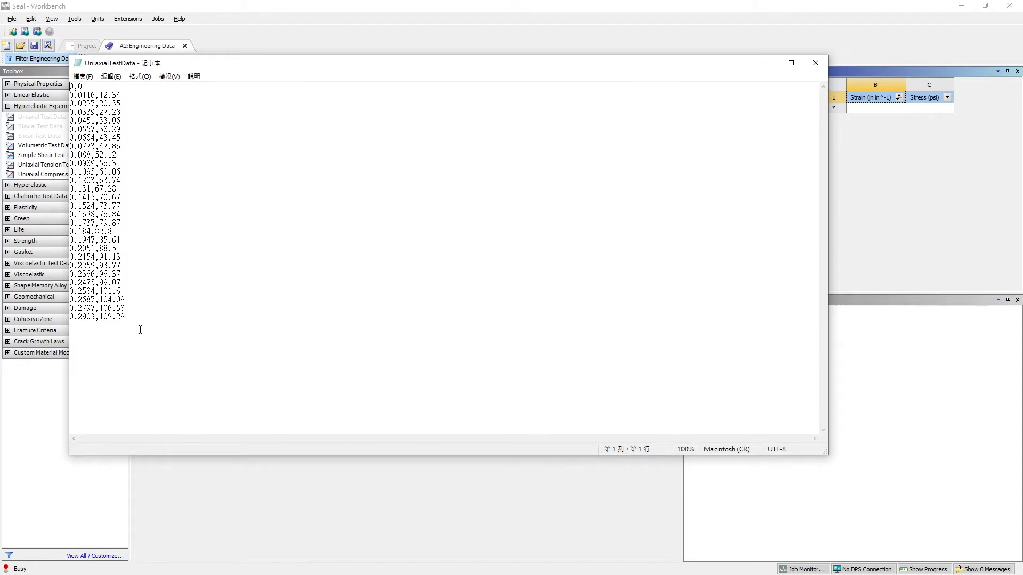
click(767, 63)
scroll(405, 346, down, 4)
scroll(419, 375, up, 4)
click(357, 238)
click(424, 238)
click(398, 247)
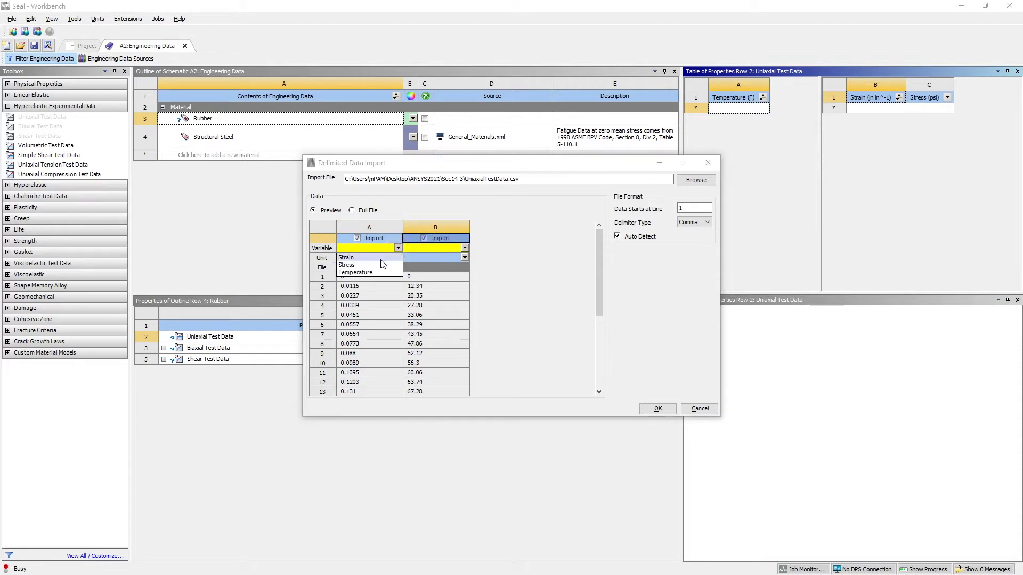
click(349, 257)
click(465, 248)
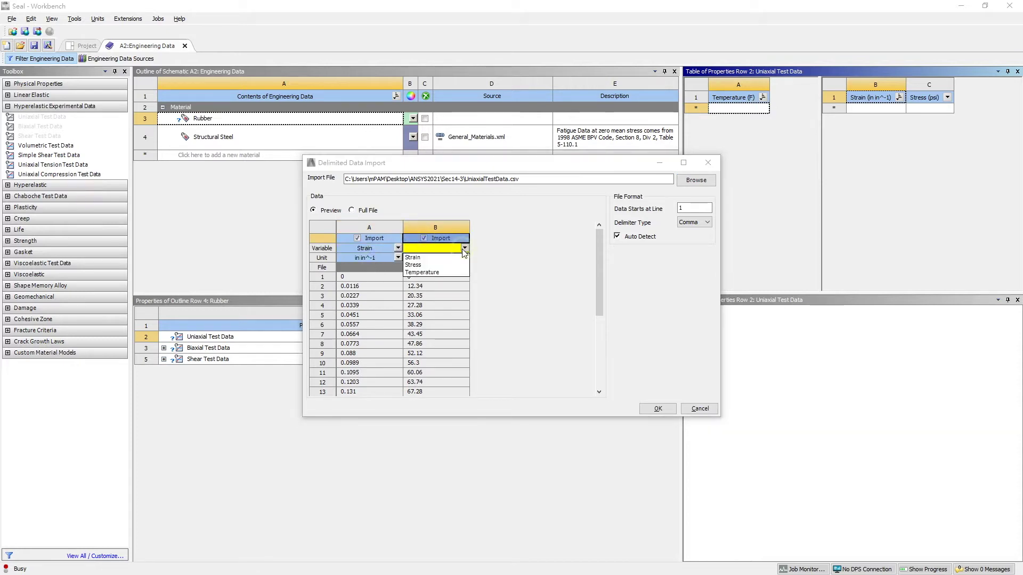
click(426, 266)
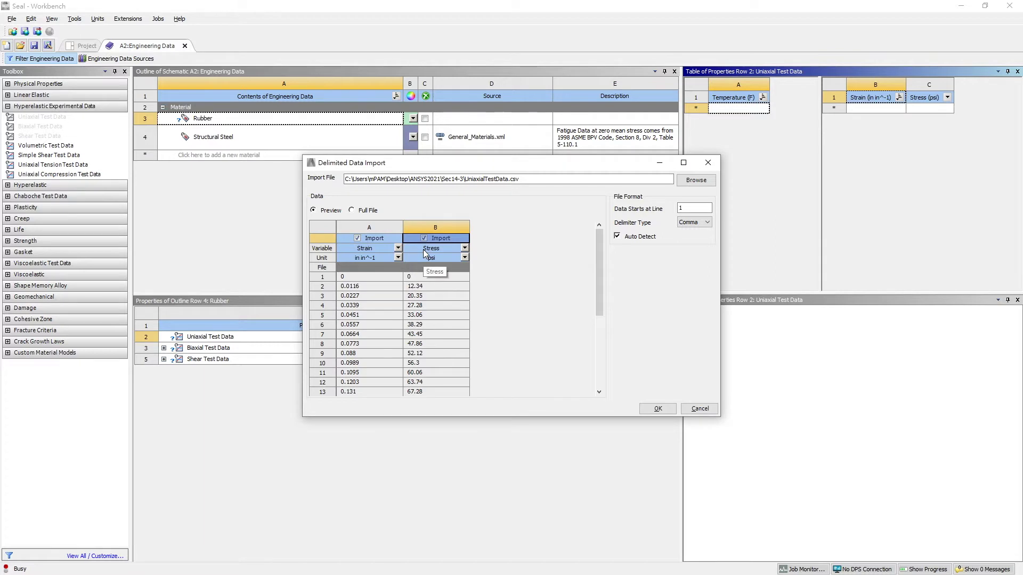
click(657, 410)
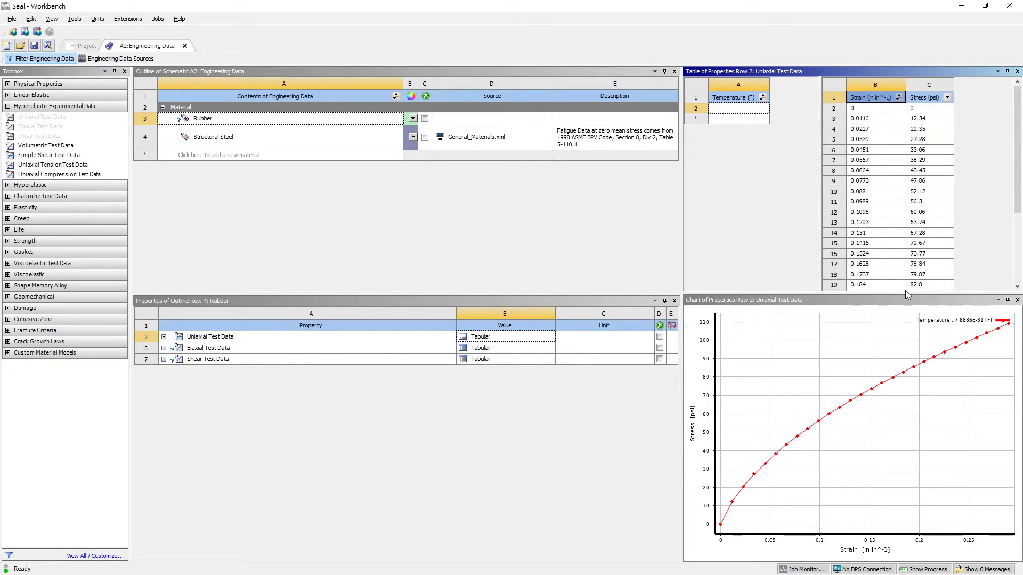
- Set the temperature of the uniaxial test data to 70 °F
click(749, 111)
text(70)
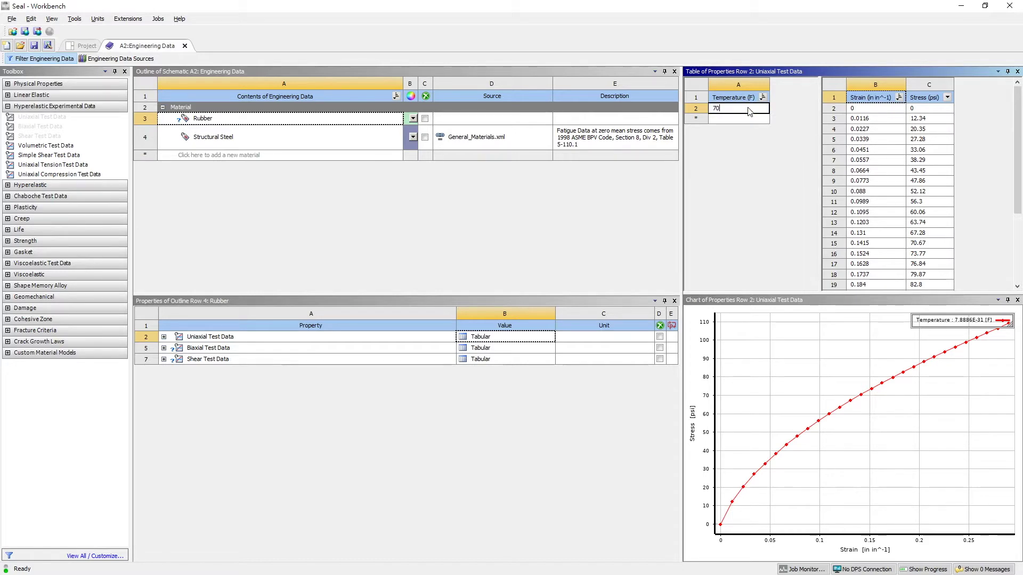
key(Return)
- Start a delimited data import for Rubber's biaxial test table and load the BiaxialTestData file
click(494, 348)
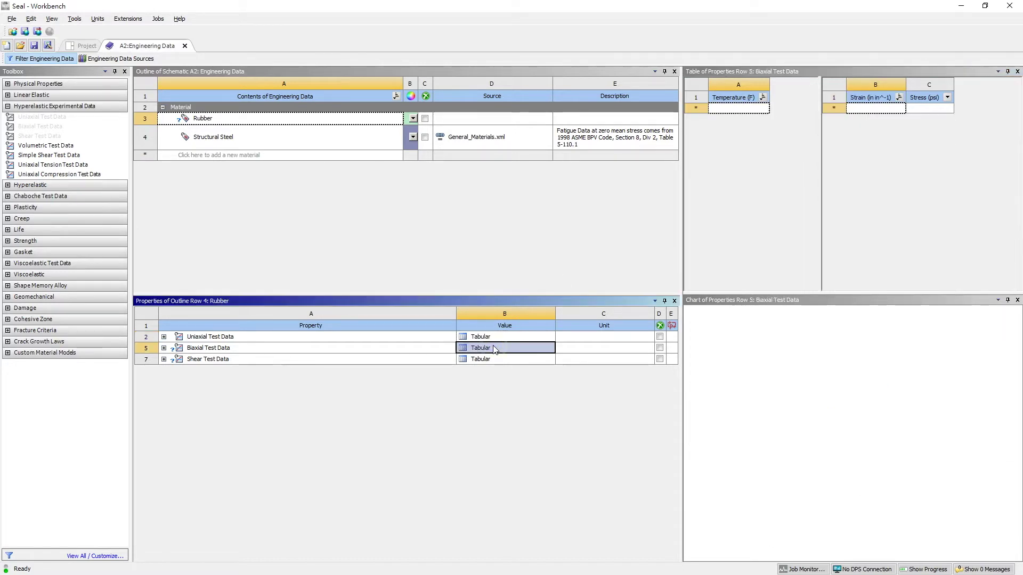
right_click(898, 108)
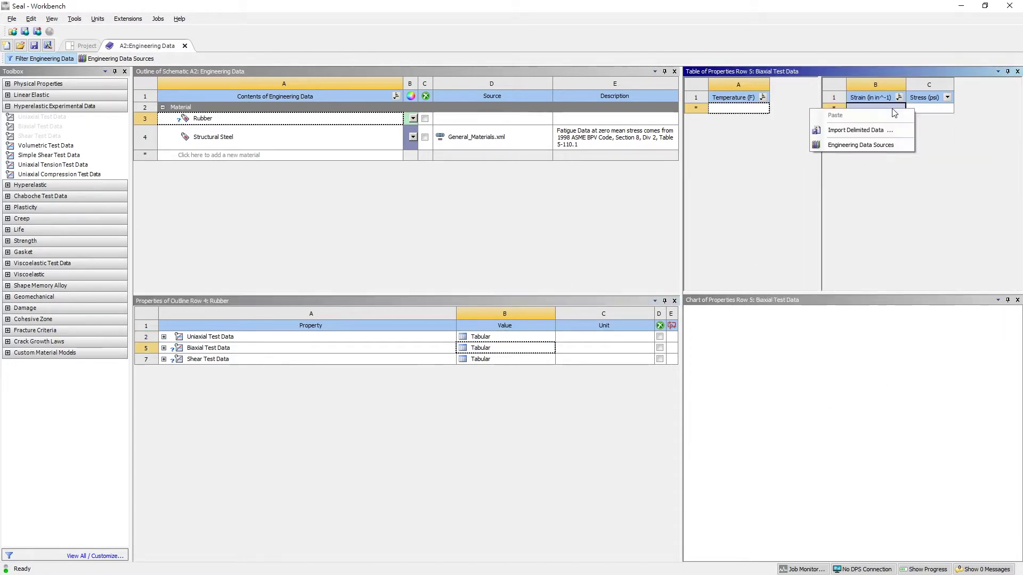
click(870, 129)
click(692, 180)
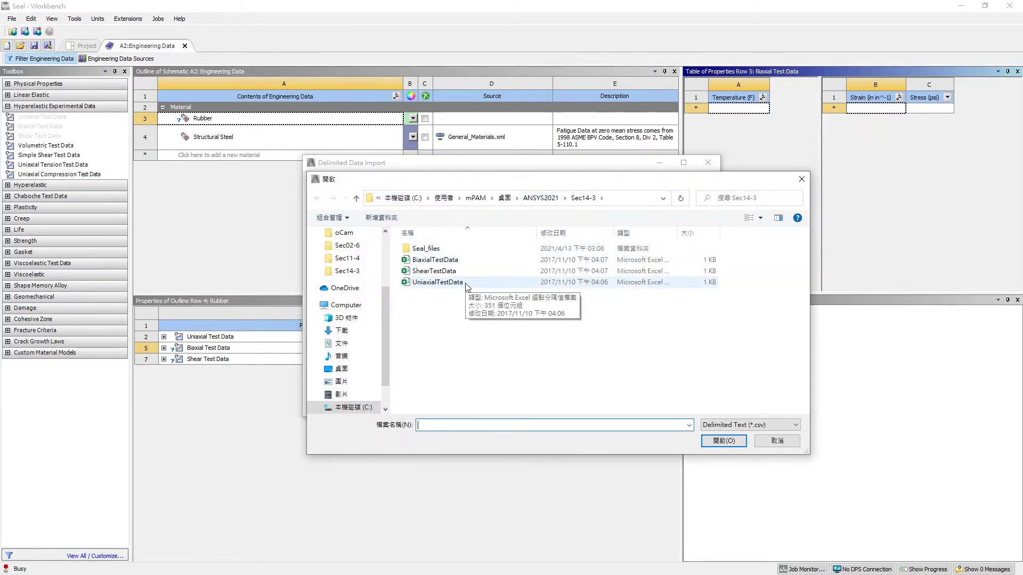
double_click(456, 261)
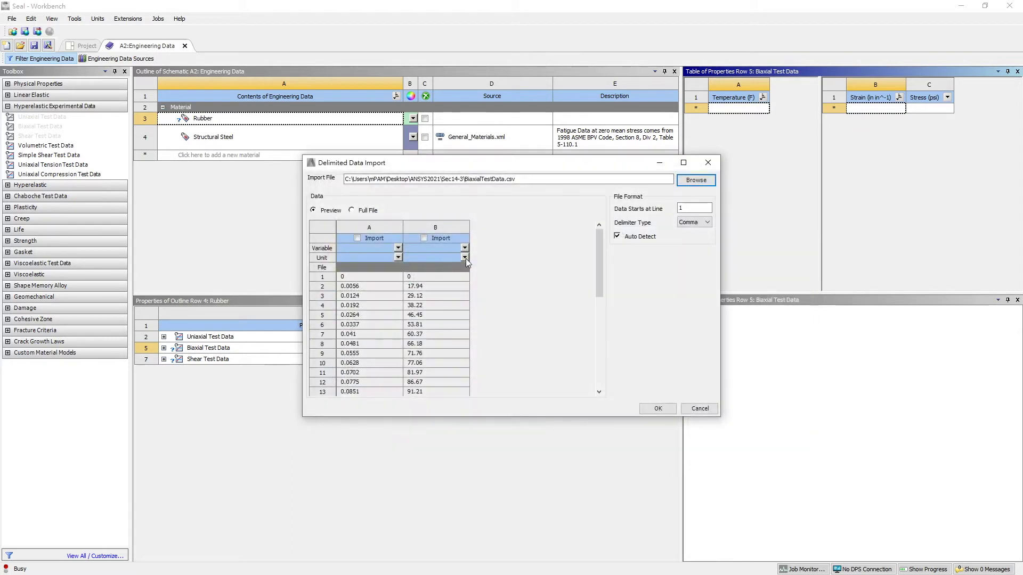
- Import biaxial column A as Strain and column B as Stress, checking the preview against the BiaxialTestData file in Notepad
click(356, 238)
click(424, 238)
click(398, 248)
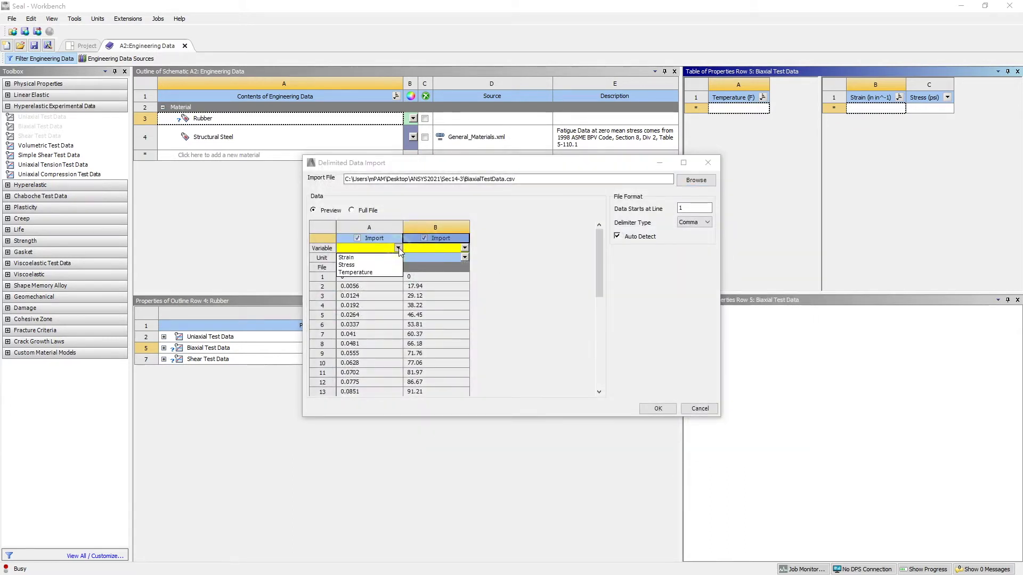
click(370, 258)
click(464, 248)
click(432, 258)
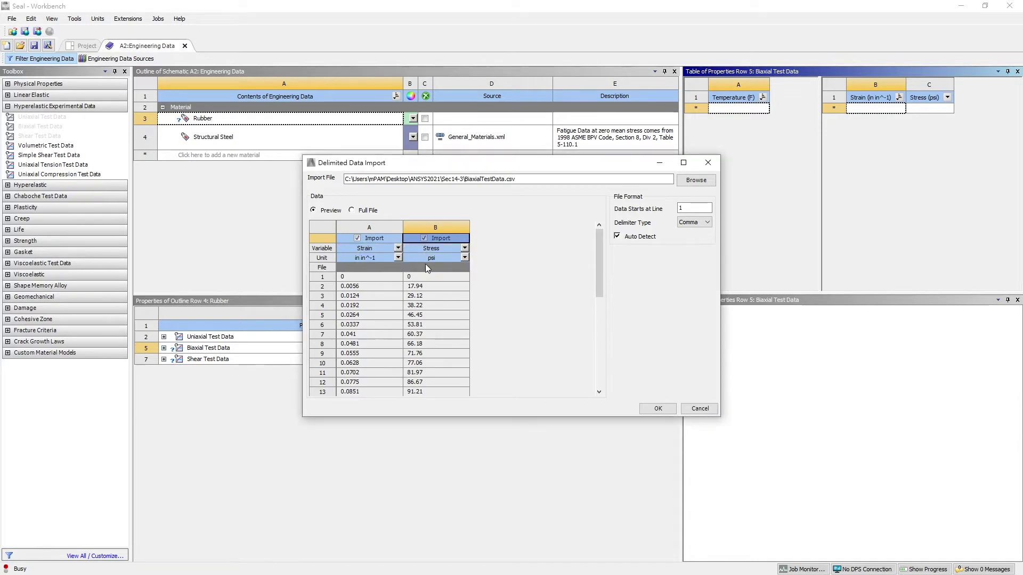
key(alt+Tab)
key(Tab)
key(Tab)
key(Tab)
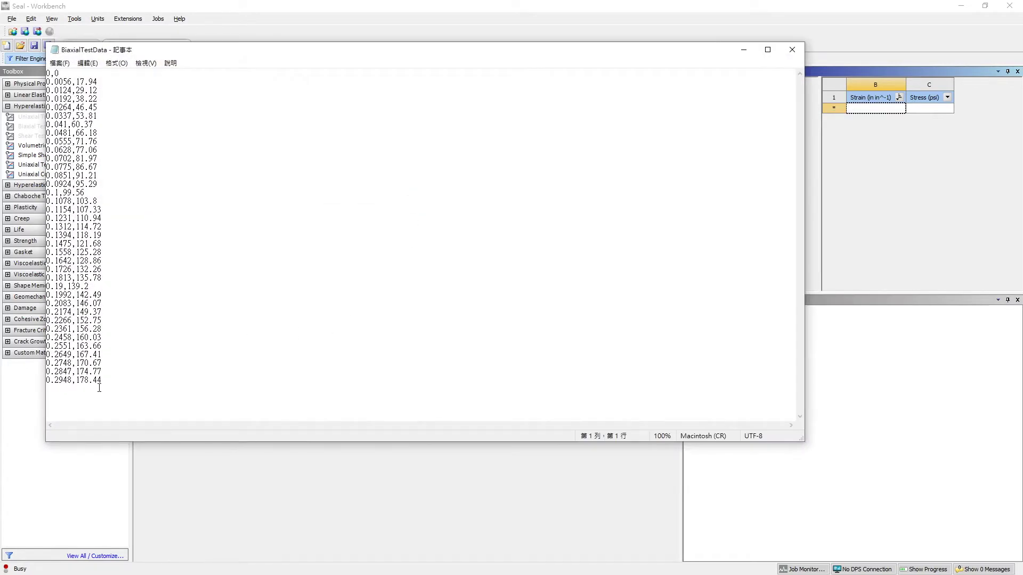
click(744, 50)
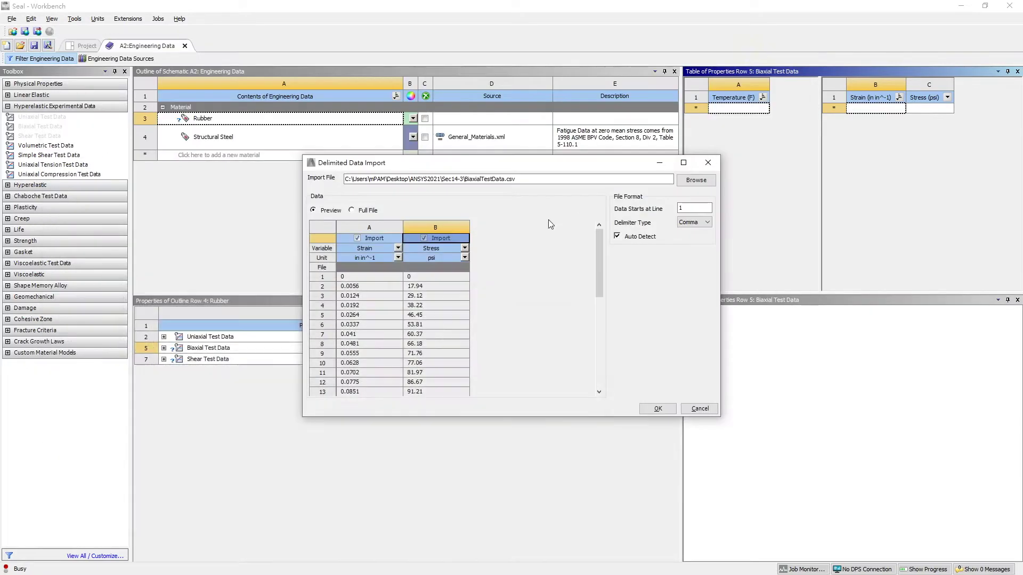
scroll(420, 328, down, 5)
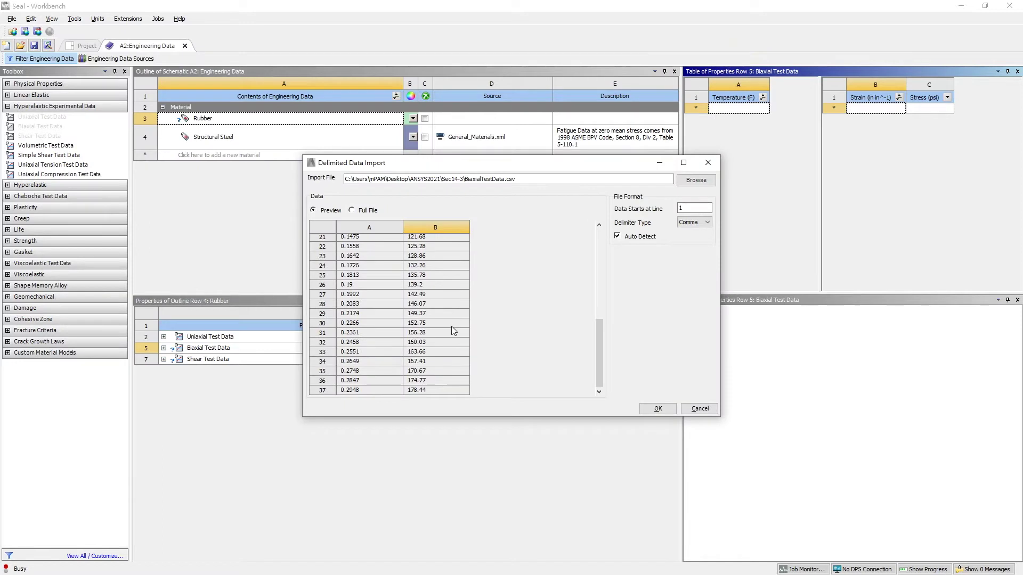
click(650, 409)
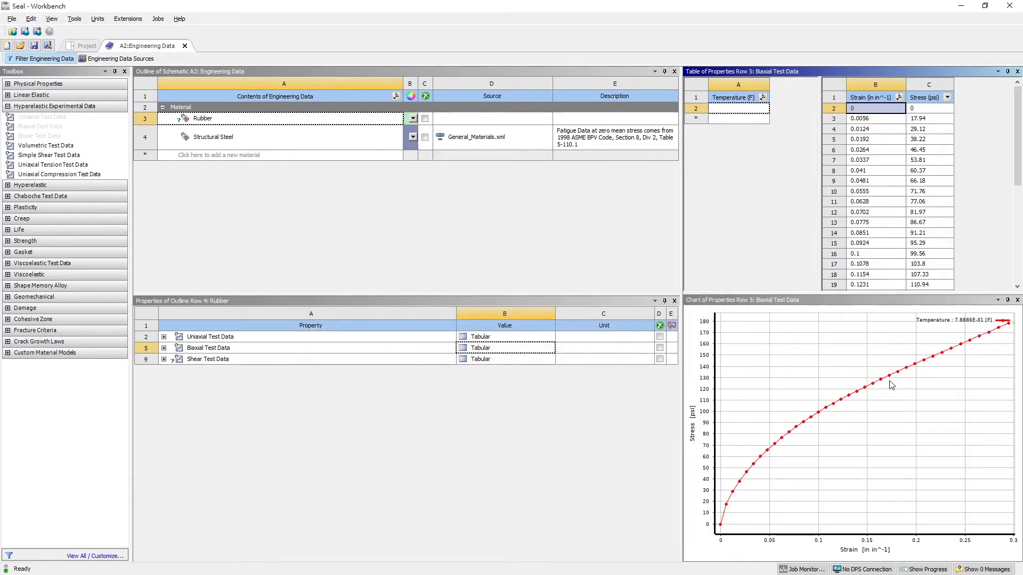
- Set the temperature of the biaxial test data to 70 °F
scroll(900, 236, down, 7)
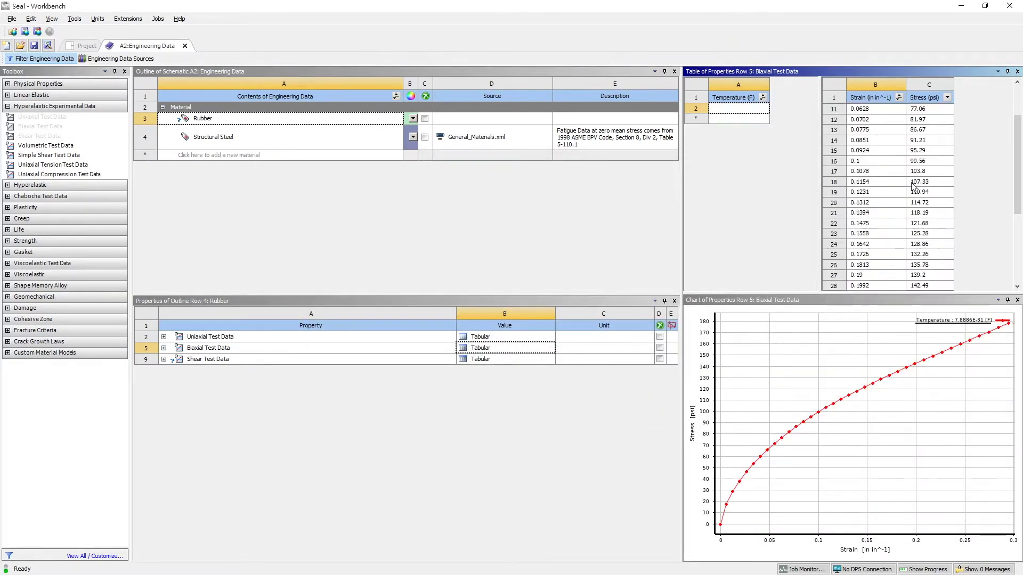
click(745, 110)
text(70)
key(Return)
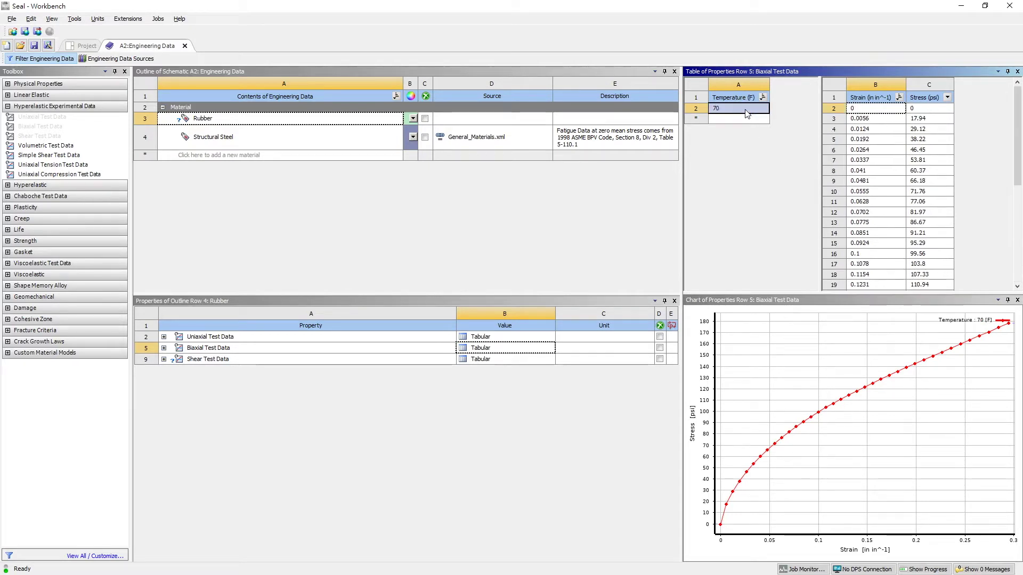
- Start a delimited data import for Rubber's shear test table and load the ShearTestData file
click(494, 360)
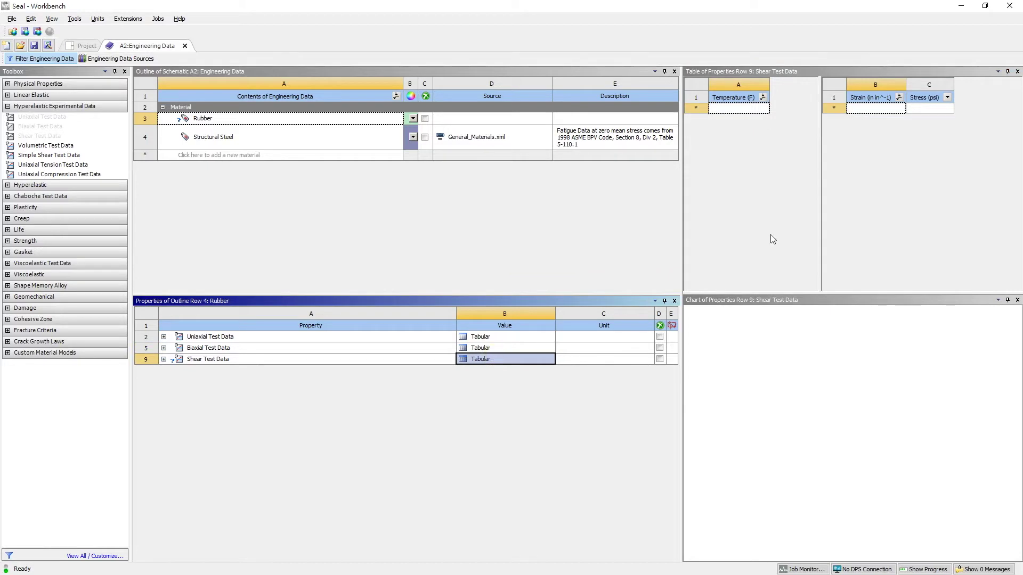
right_click(878, 109)
click(874, 129)
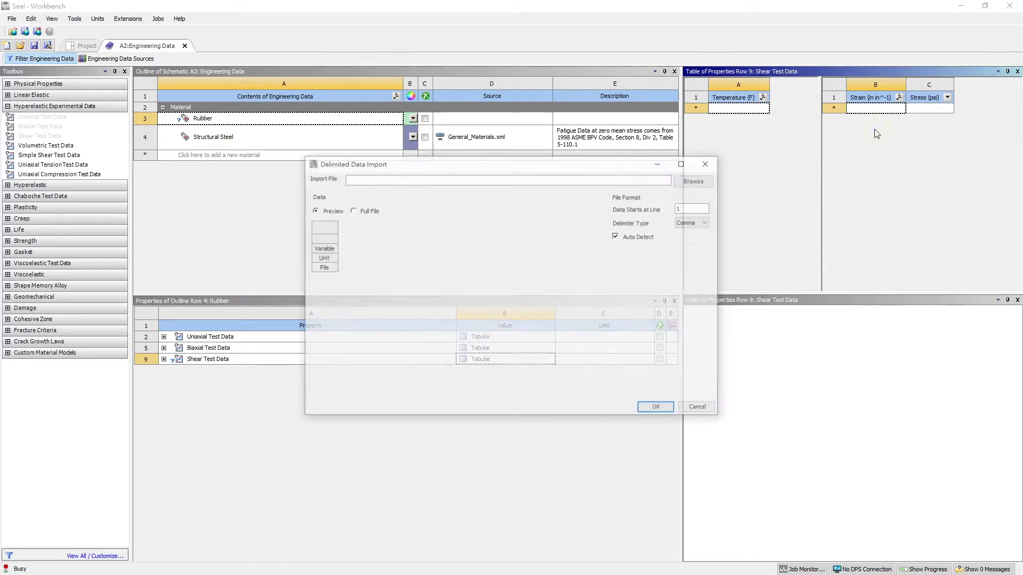
click(695, 180)
click(469, 273)
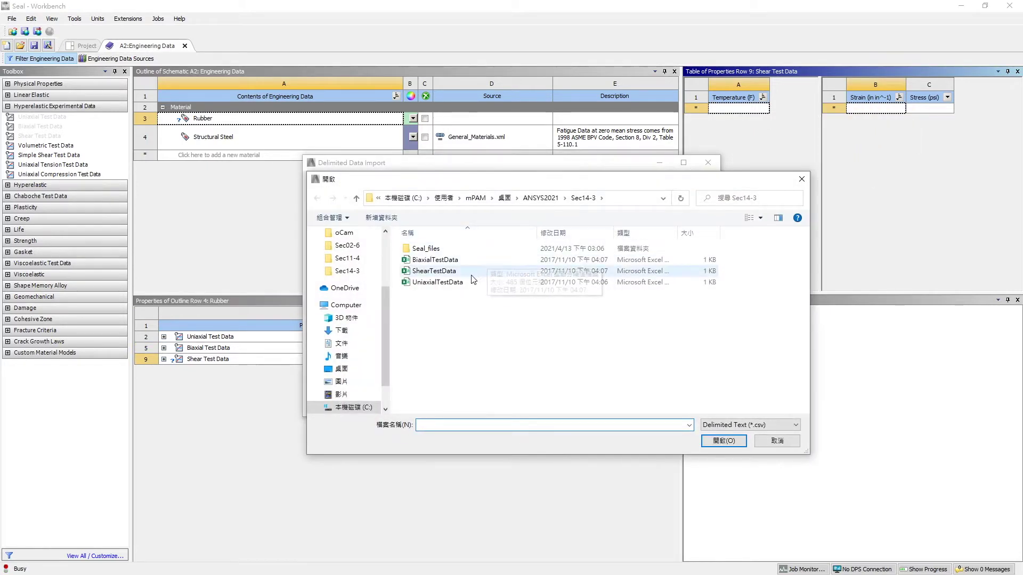
click(723, 441)
- Import shear column A as Strain and column B as Stress, checking the preview against the ShearTestData file in Notepad
scroll(452, 320, down, 2)
key(alt+Tab)
key(Tab)
key(Tab)
key(Tab)
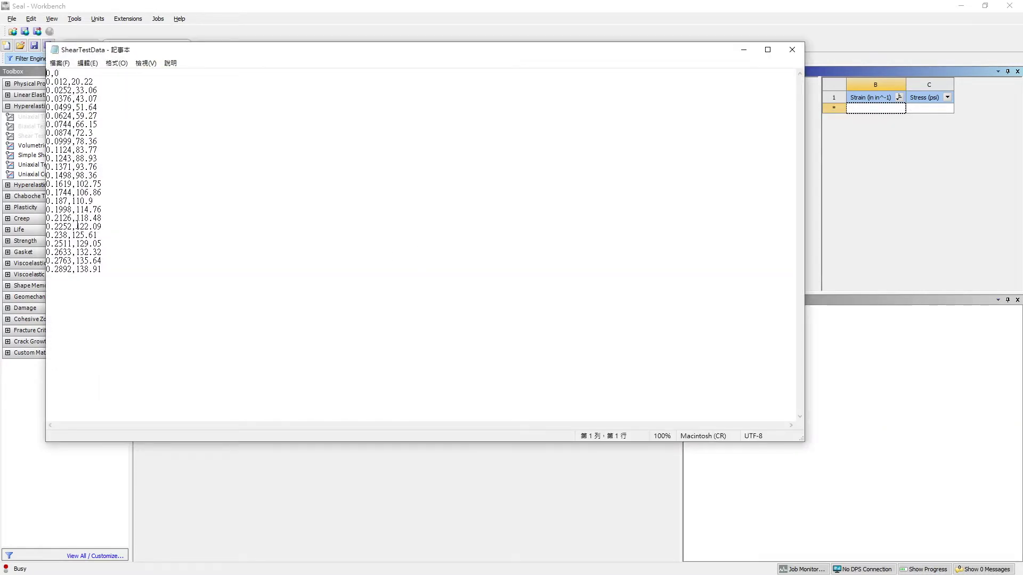
click(742, 50)
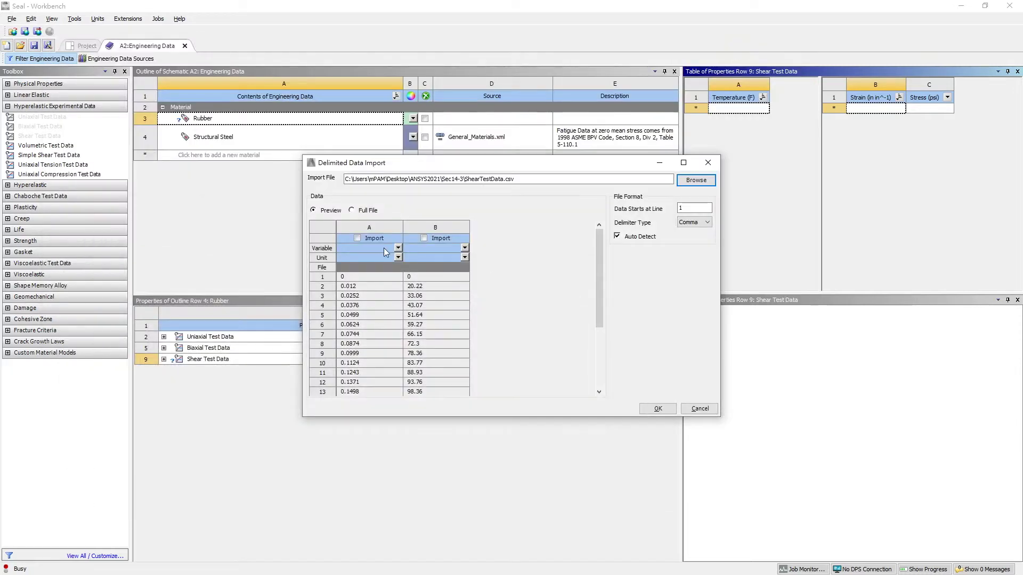
click(424, 238)
click(398, 248)
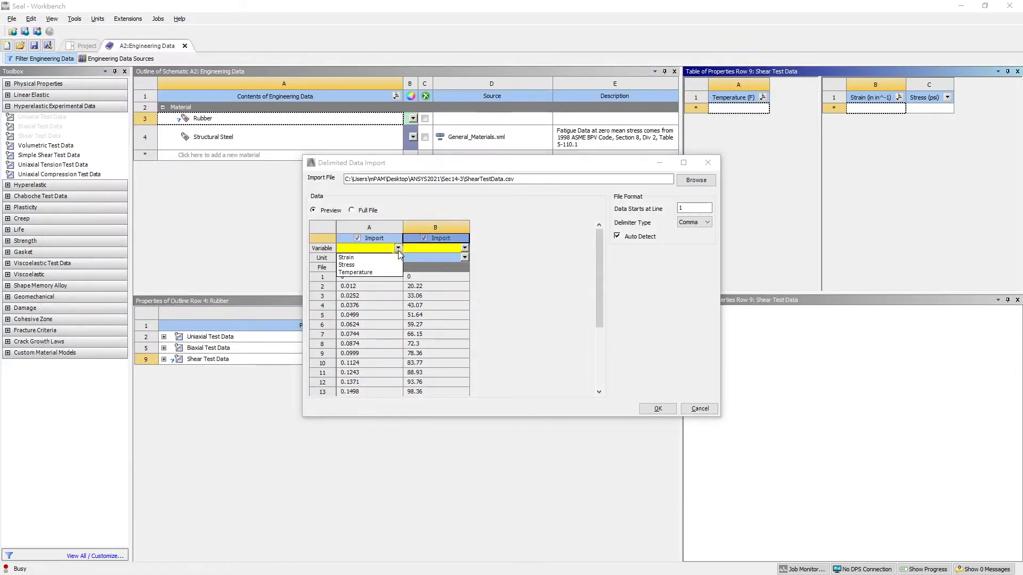
click(359, 264)
click(397, 248)
click(345, 258)
click(464, 248)
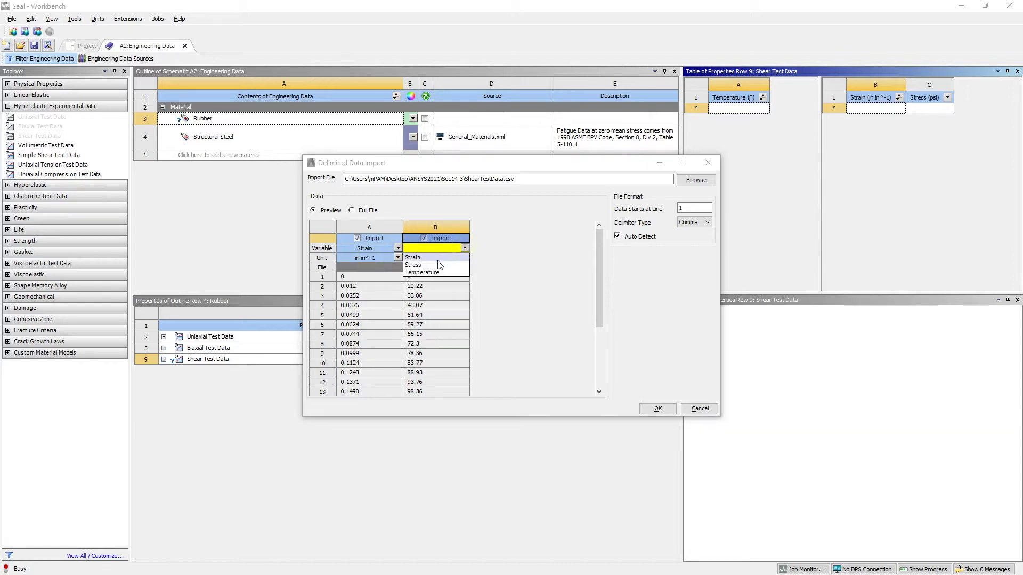
click(434, 265)
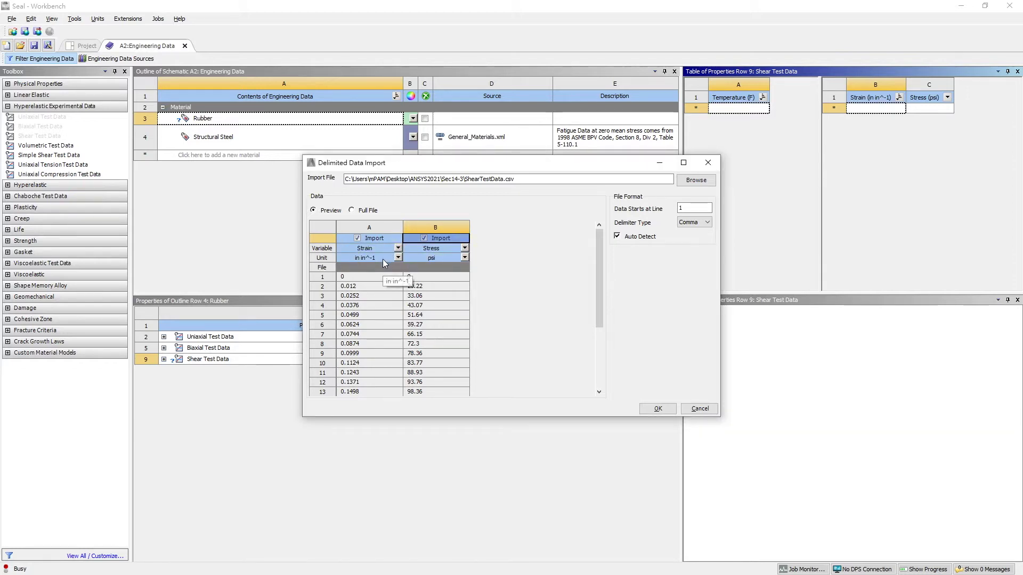
scroll(657, 410, down, 3)
click(657, 409)
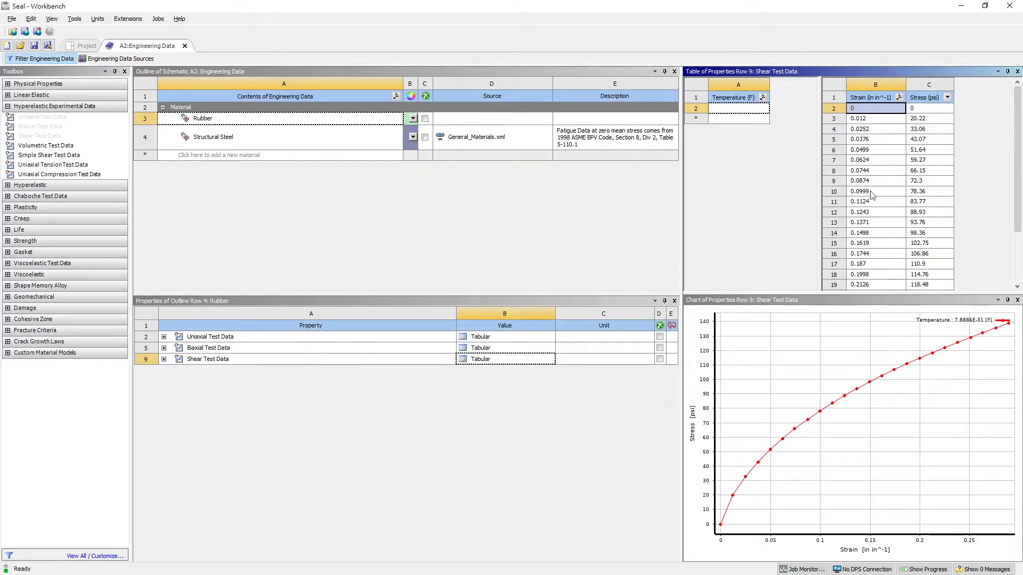
- Set the temperature of the shear test data to 70 °F
scroll(902, 122, down, 3)
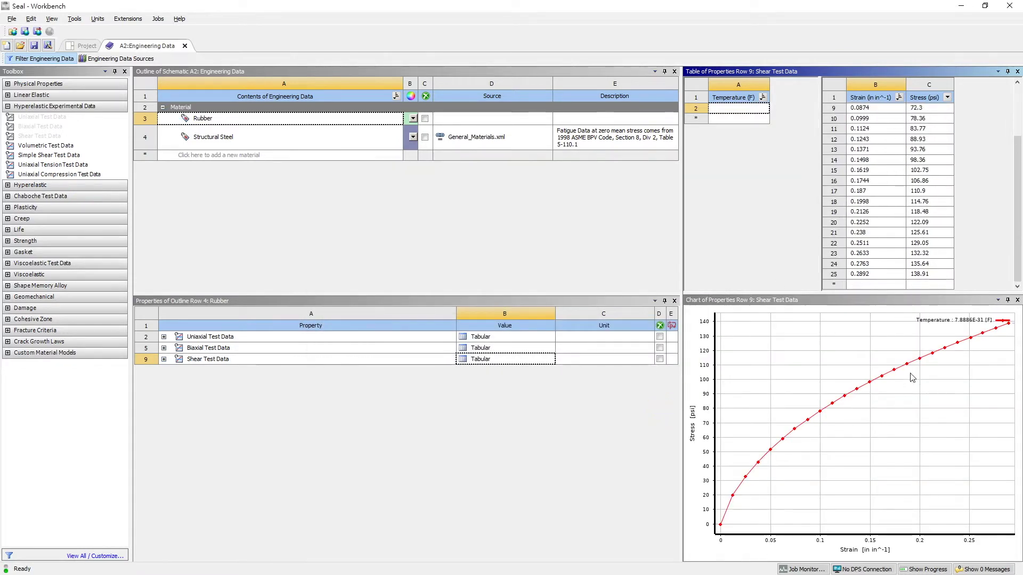
click(727, 110)
text(70)
key(Return)
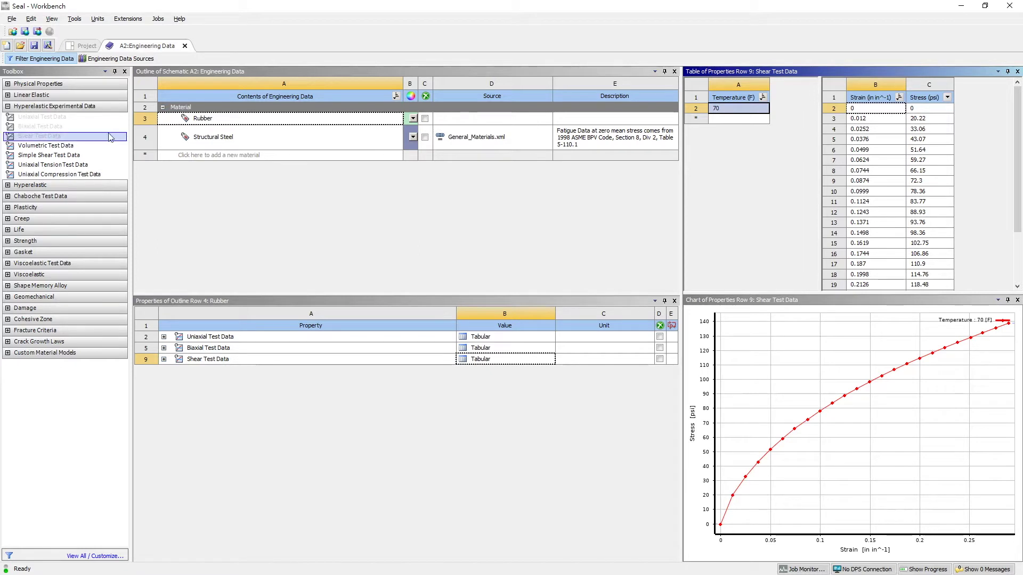
- Add the Mooney-Rivlin 2 Parameter hyperelastic model to Rubber and expand its properties
click(8, 106)
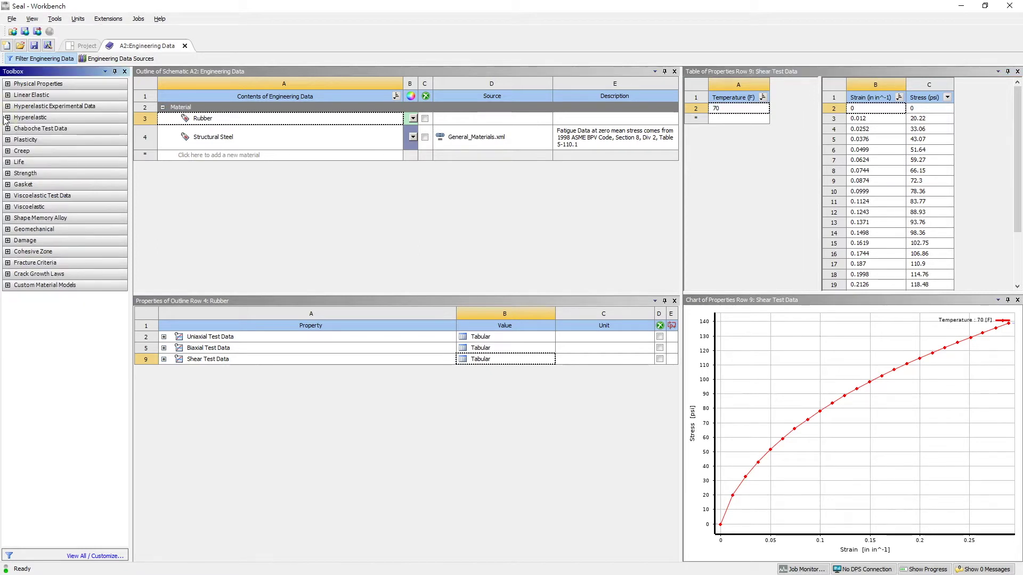
click(7, 117)
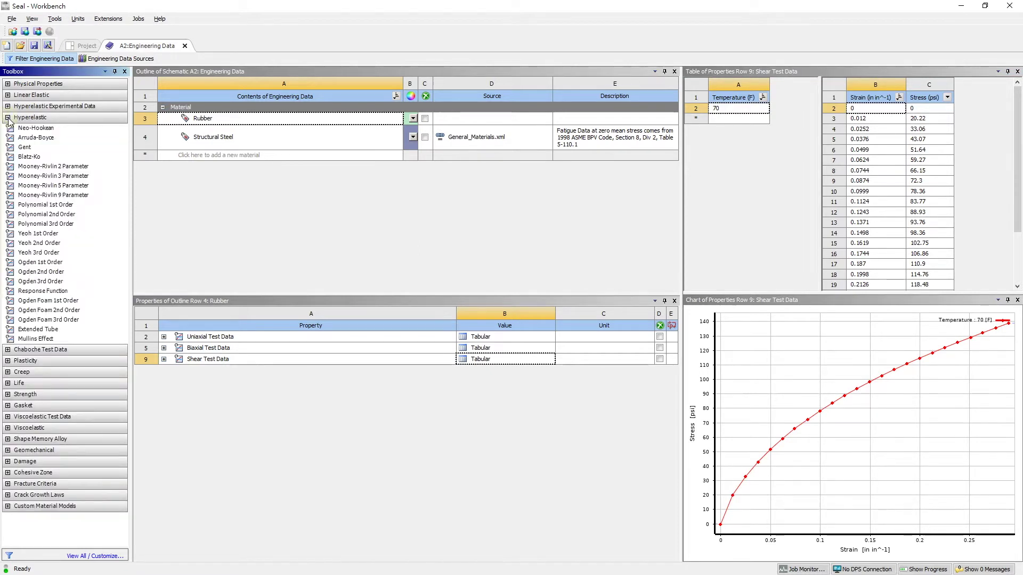
double_click(73, 167)
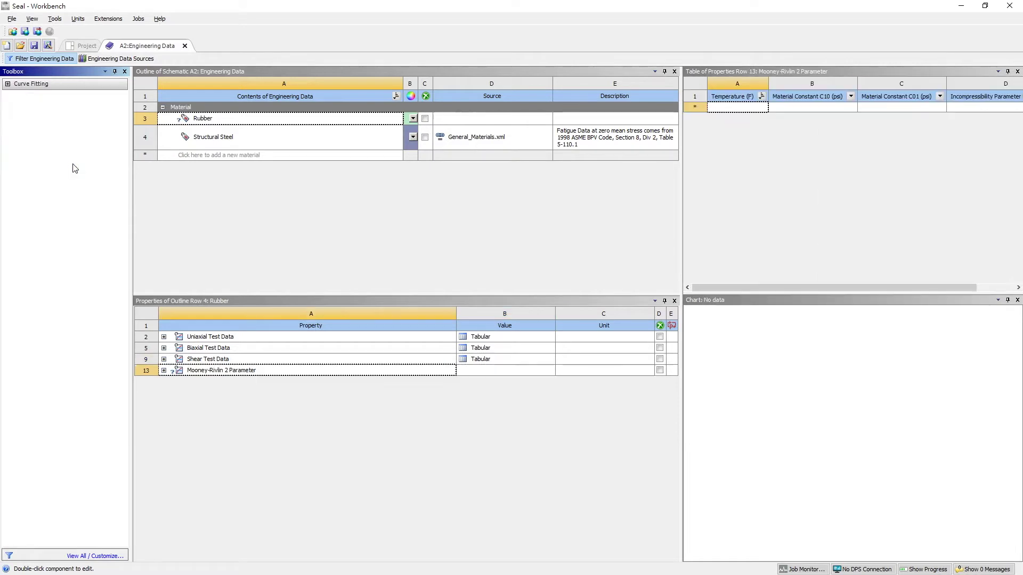
click(164, 371)
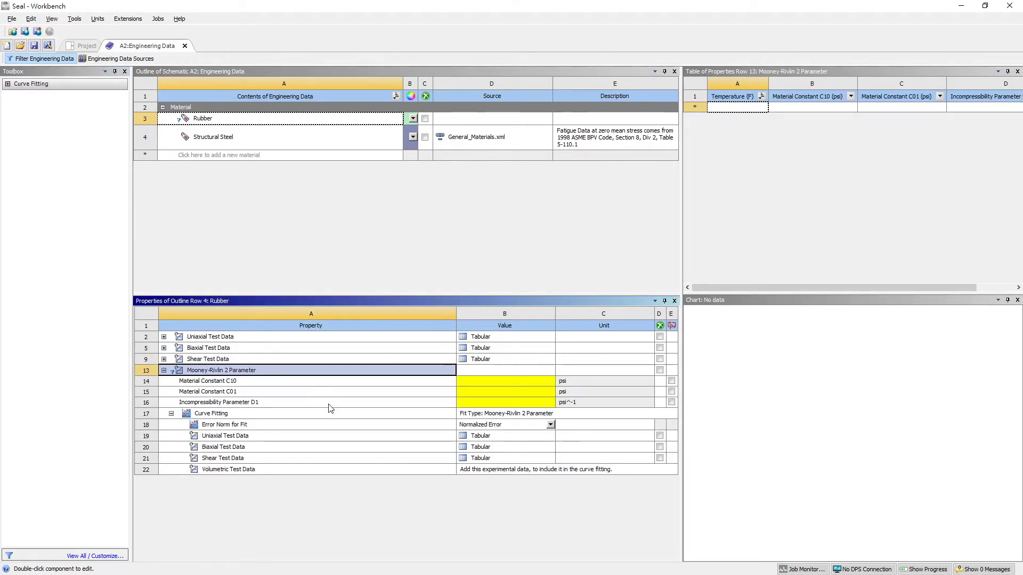
- Solve the Mooney-Rivlin 2 Parameter curve fit and copy the calculated values to the property
right_click(289, 414)
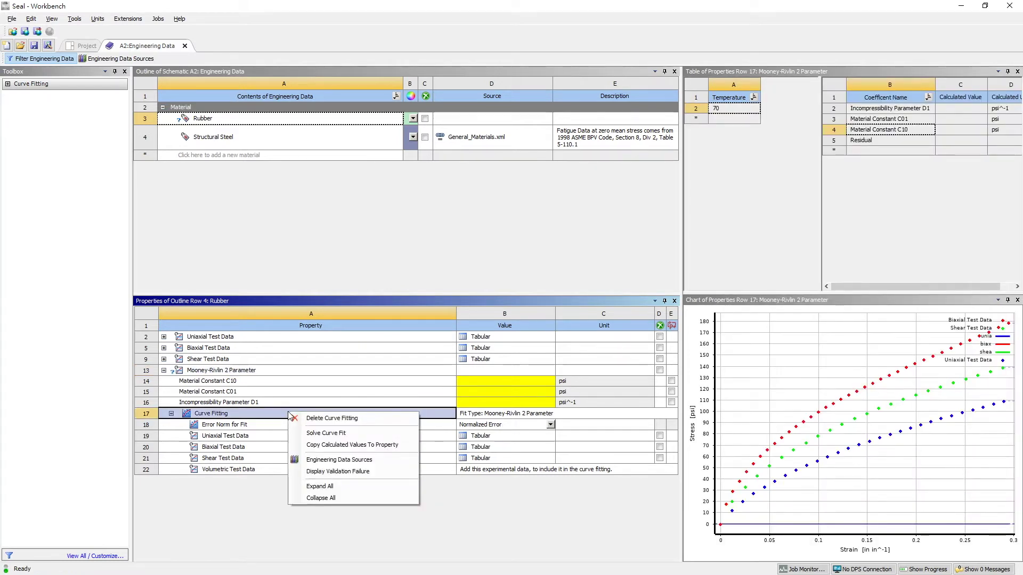
click(354, 434)
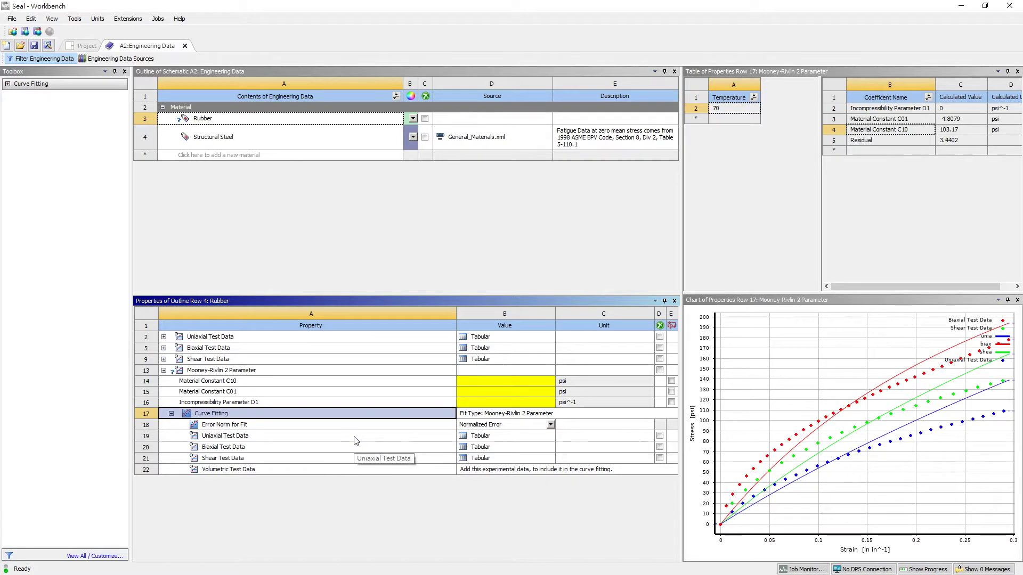
drag(923, 286, 899, 283)
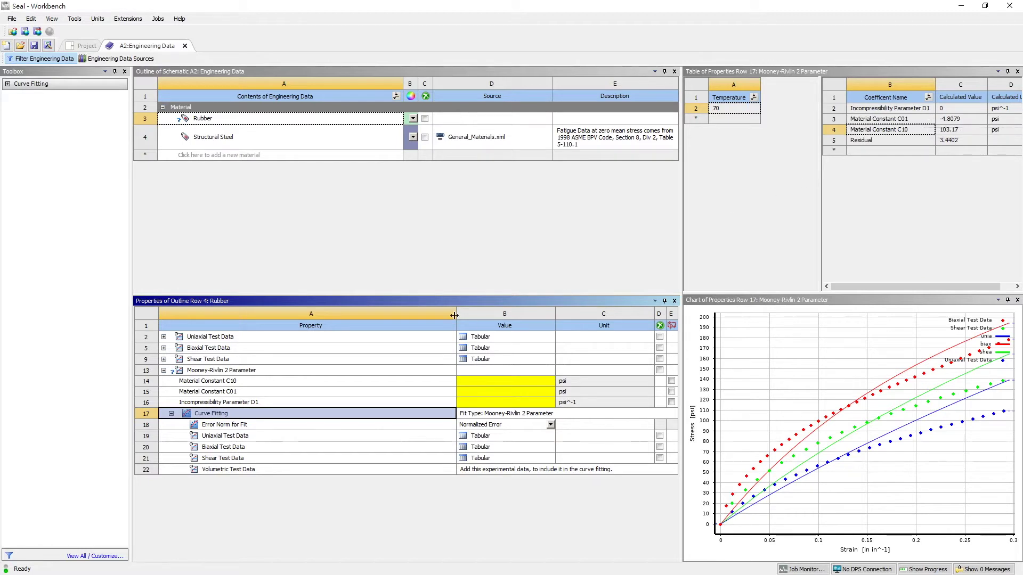
right_click(364, 413)
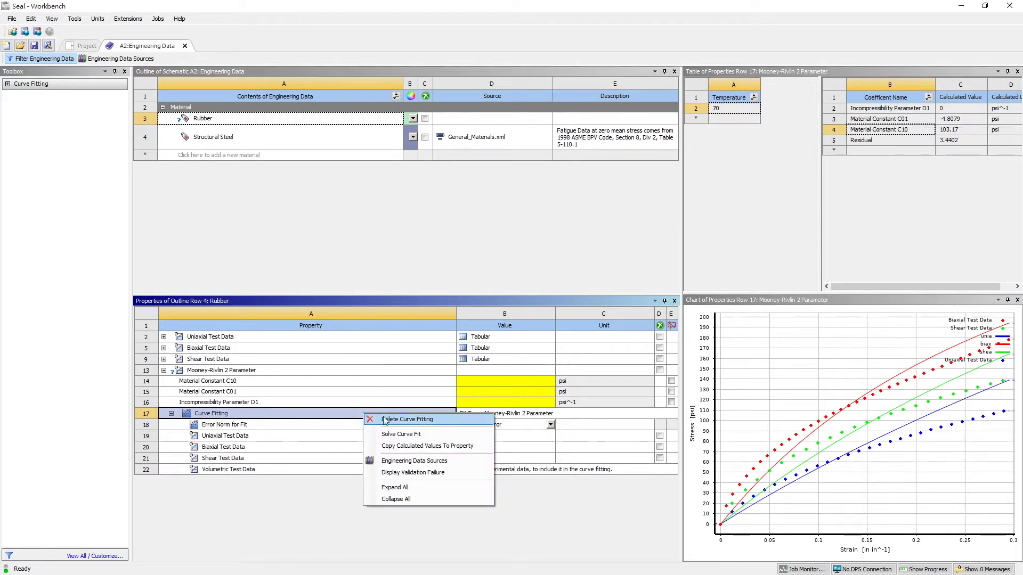
click(447, 446)
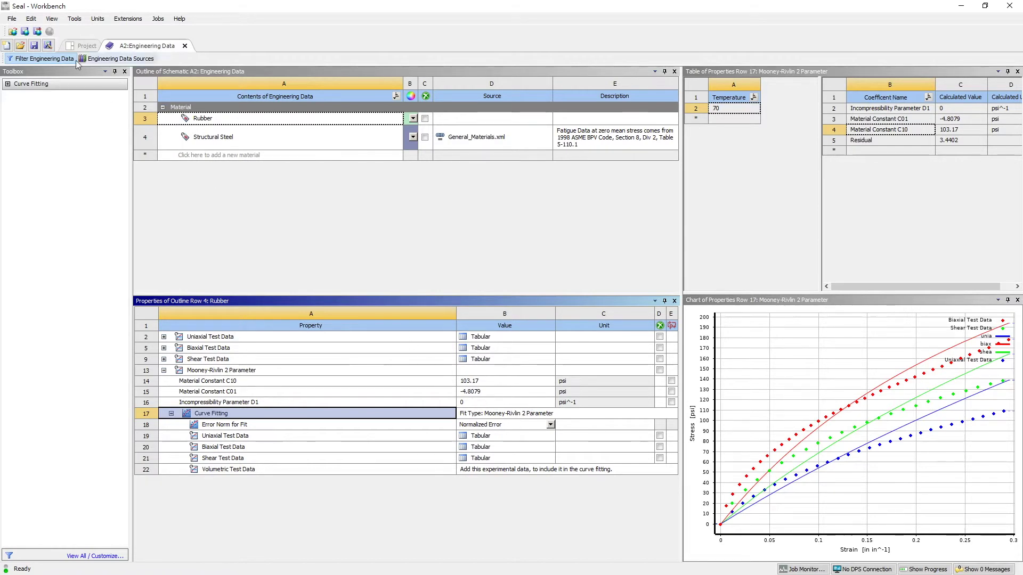
- Return to the project, create a new DesignModeler geometry for the Static Structural system, and set its length unit to inch
click(85, 47)
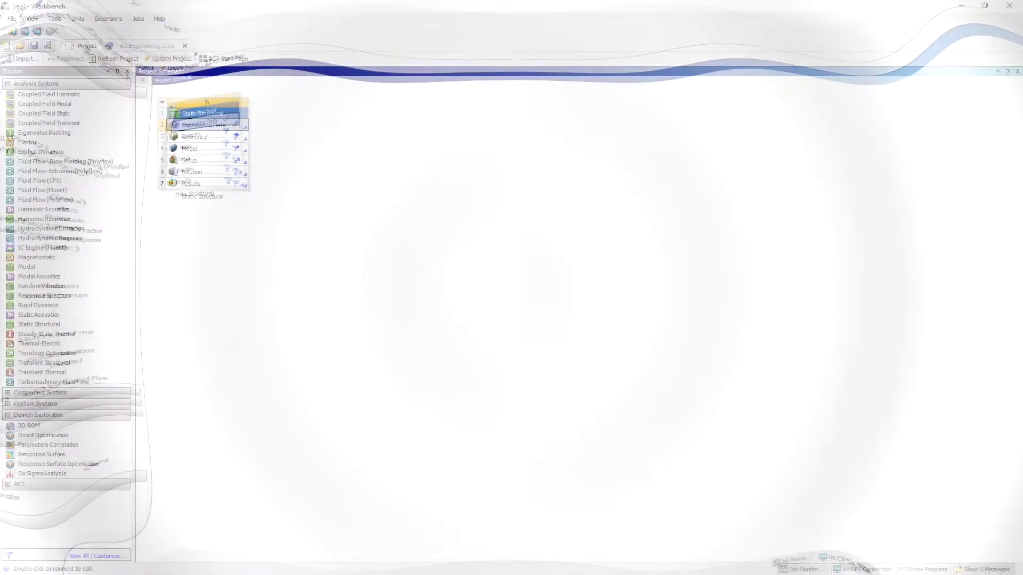
right_click(205, 138)
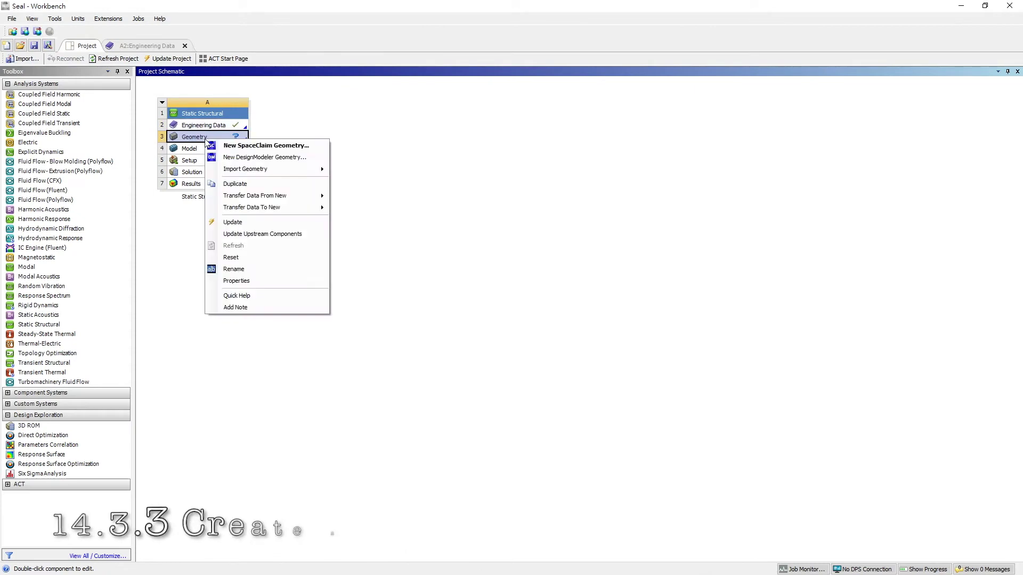
click(240, 158)
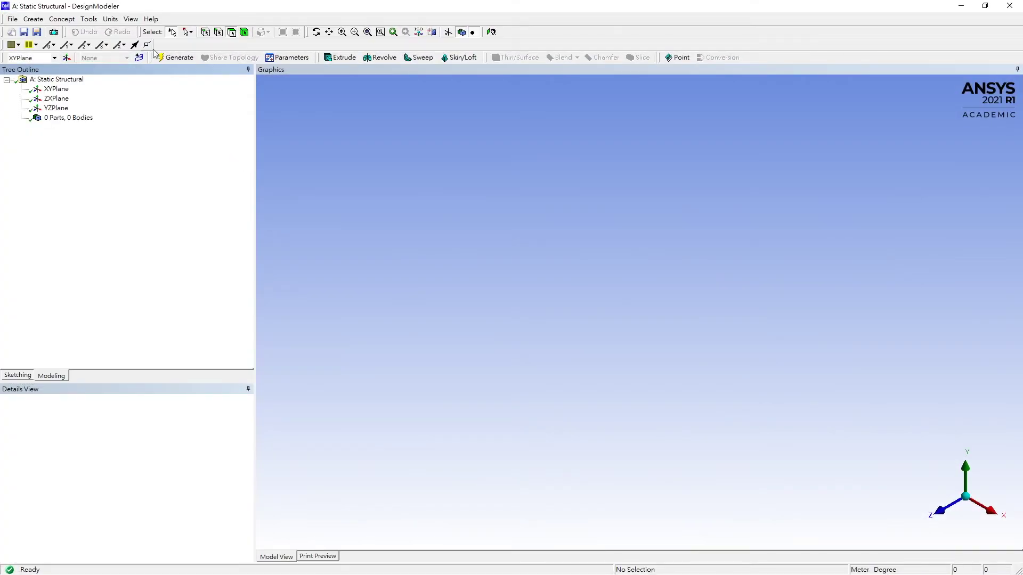
click(110, 19)
click(120, 85)
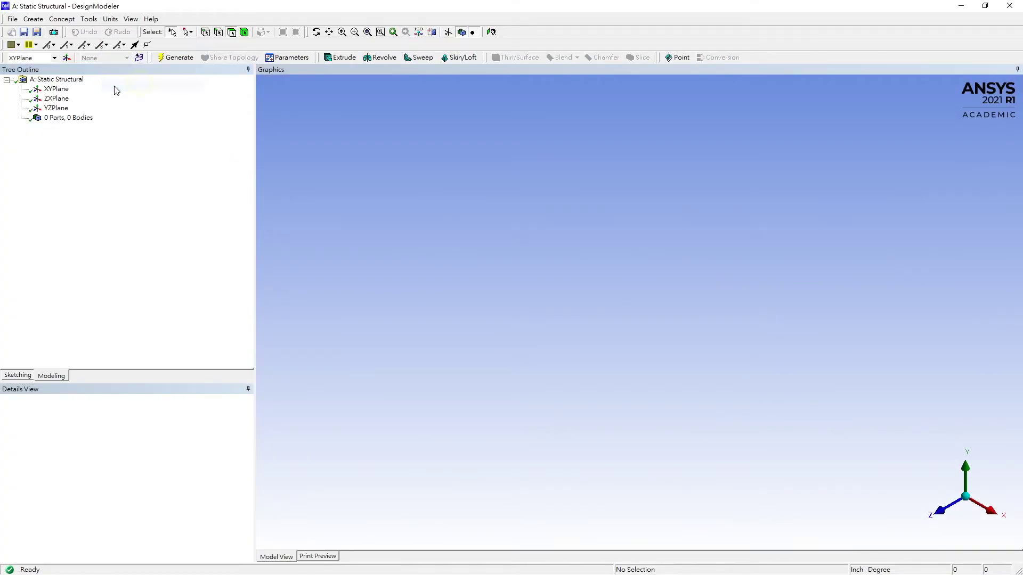
- Sketch a closed eight-sided polyline on the XYPlane from the origin: a slanted strip with horizontal flanges, end edges about 0.36 in and 0.48 in high
click(56, 88)
click(491, 32)
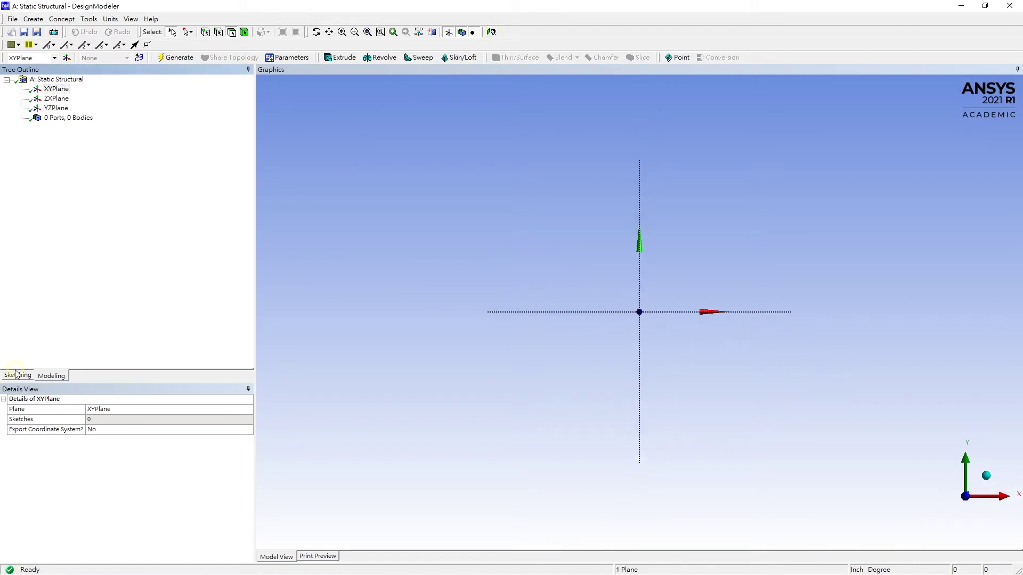
click(17, 376)
click(25, 122)
mouse_move(705, 267)
ctrl+middle_down()
mouse_move(601, 312)
mouse_move(639, 296)
ctrl+middle_up()
click(484, 389)
click(532, 389)
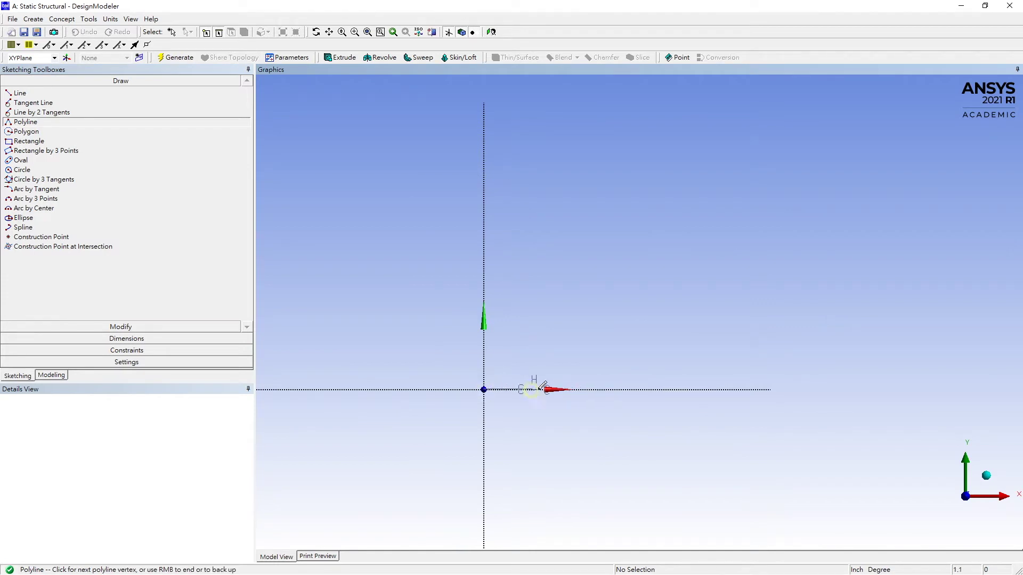
click(599, 292)
click(629, 293)
click(629, 270)
click(585, 270)
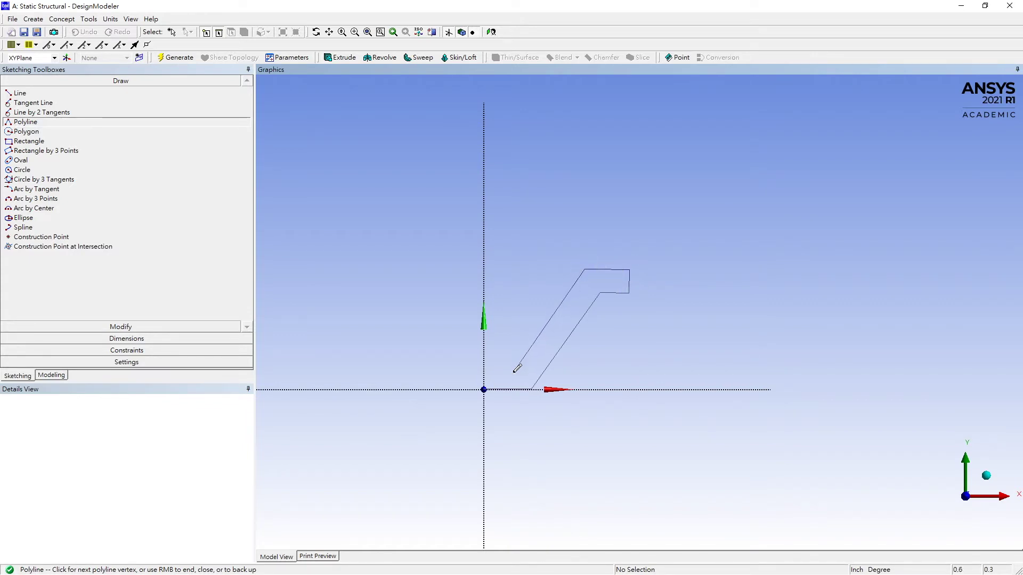
click(485, 371)
right_click(432, 334)
click(456, 350)
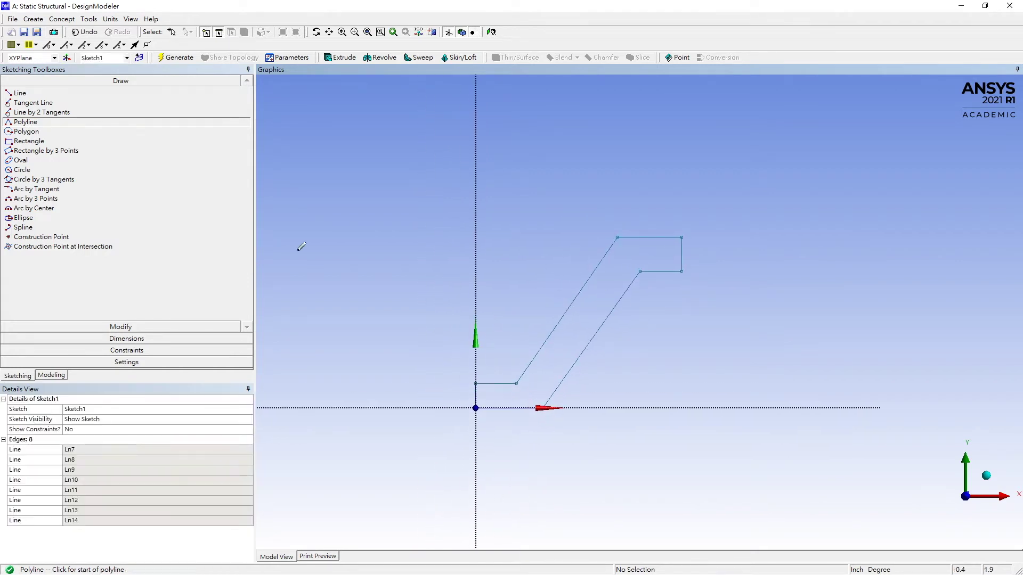
- Constrain the two slanted edges of the seal profile to be parallel
click(152, 350)
click(64, 204)
click(559, 316)
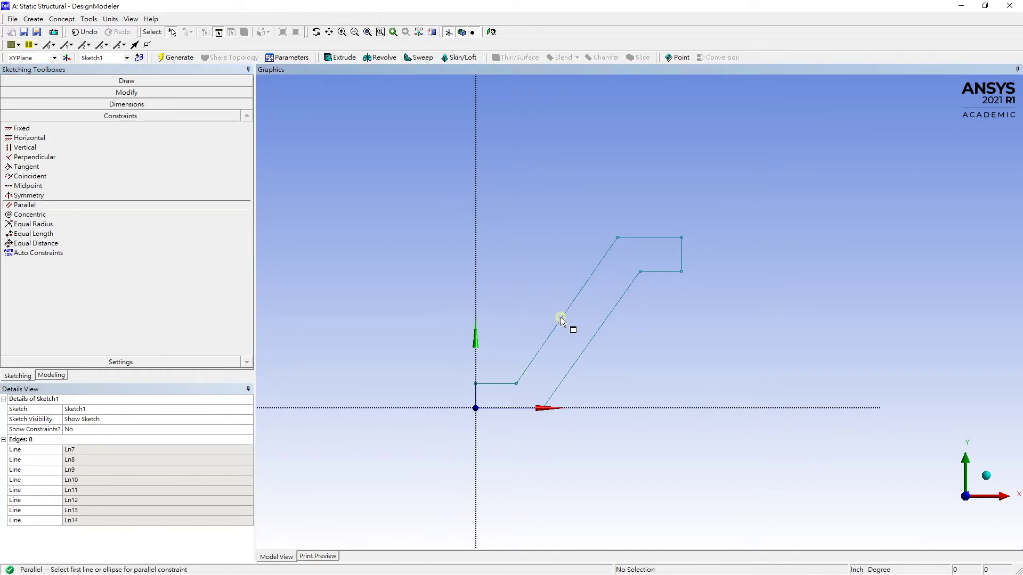
click(587, 332)
- Dimension the heights of the profile's upper flange end edge and the lower end edge at the origin
click(154, 105)
scroll(710, 245, up, 1)
click(695, 239)
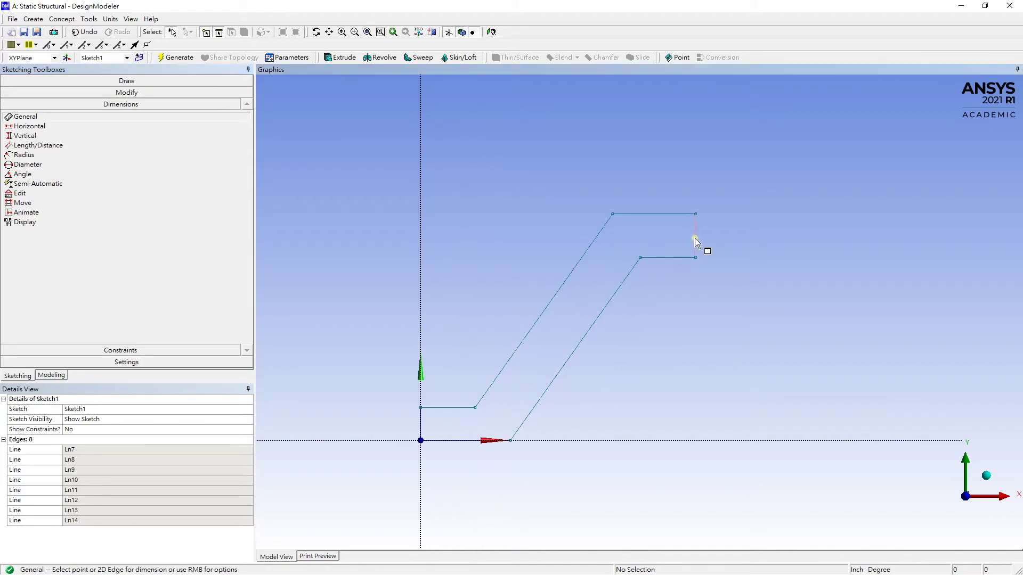
click(725, 281)
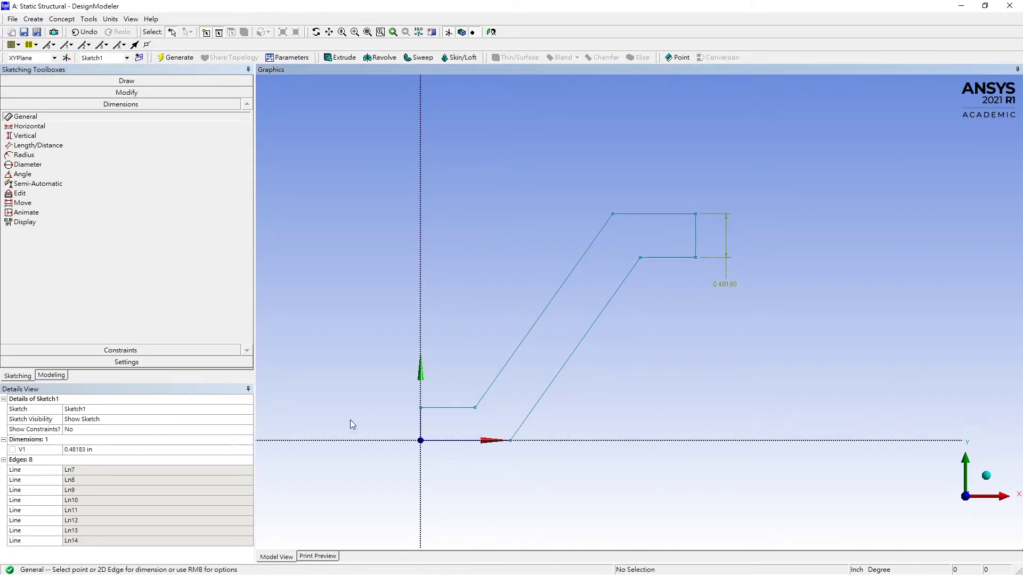
click(421, 429)
click(398, 385)
- Set both flange end heights, V1 and V2, to 0.133 in
click(78, 450)
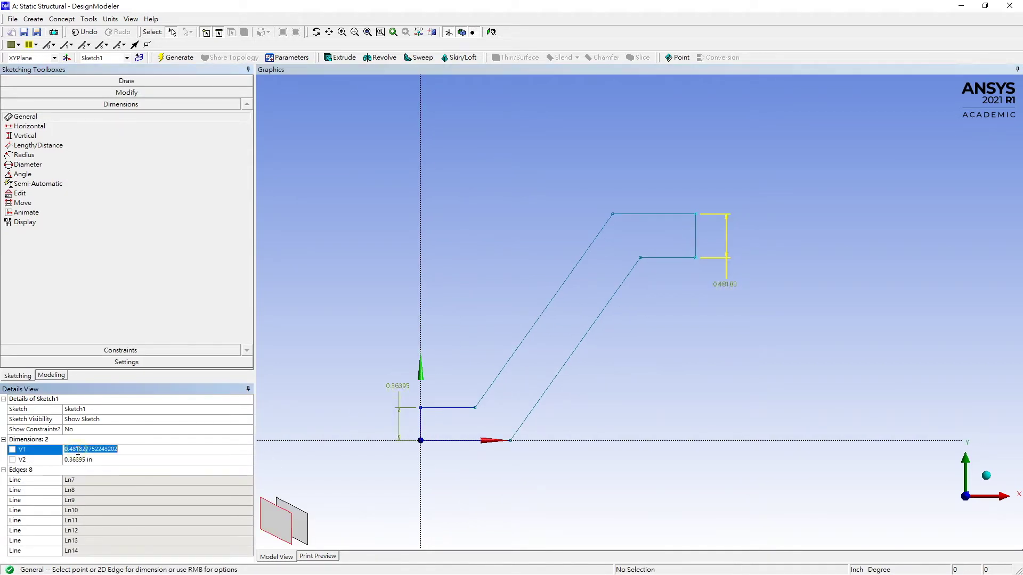
text(0)
key(Return)
click(78, 459)
text(0.133)
key(Return)
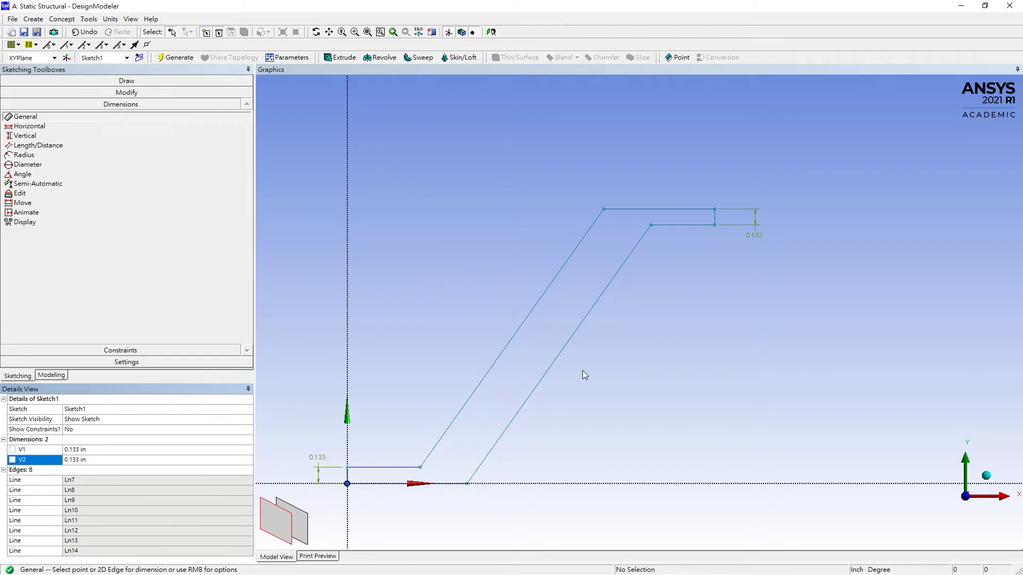
- Dimension the horizontal distance between the two endpoints of the lower slanted edge and set H3 to 0.5 in
click(44, 126)
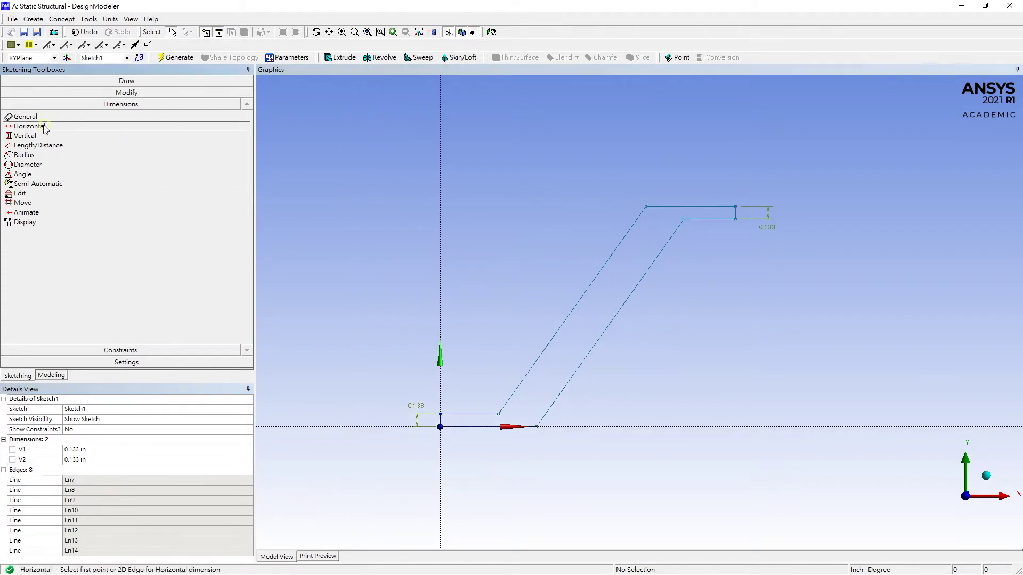
click(537, 427)
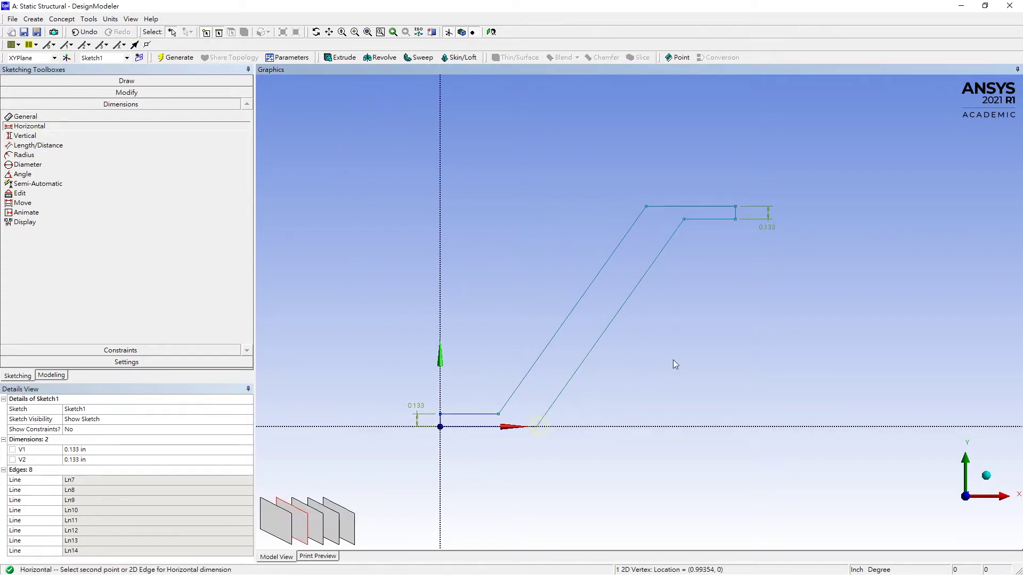
click(684, 219)
click(616, 460)
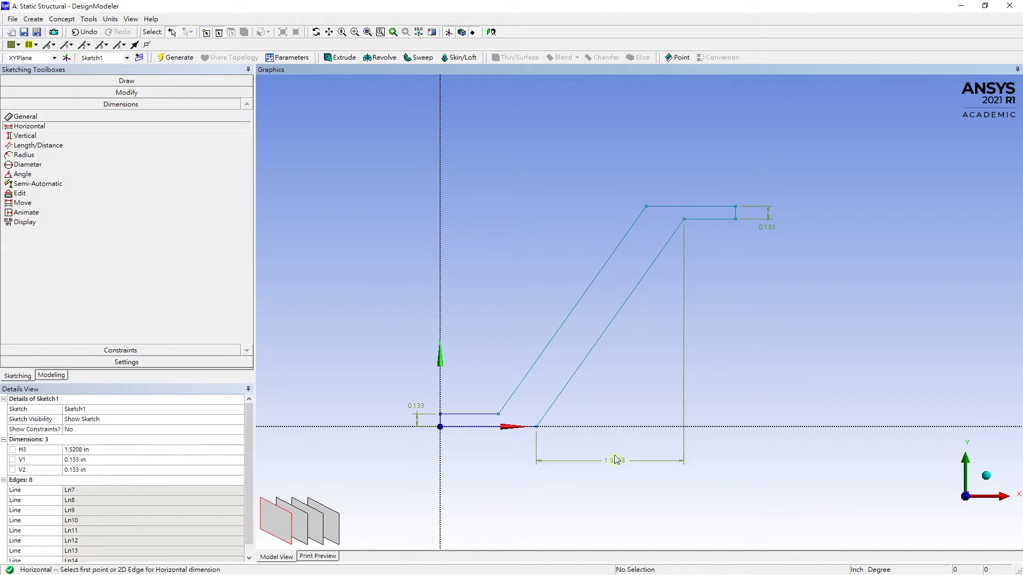
click(90, 450)
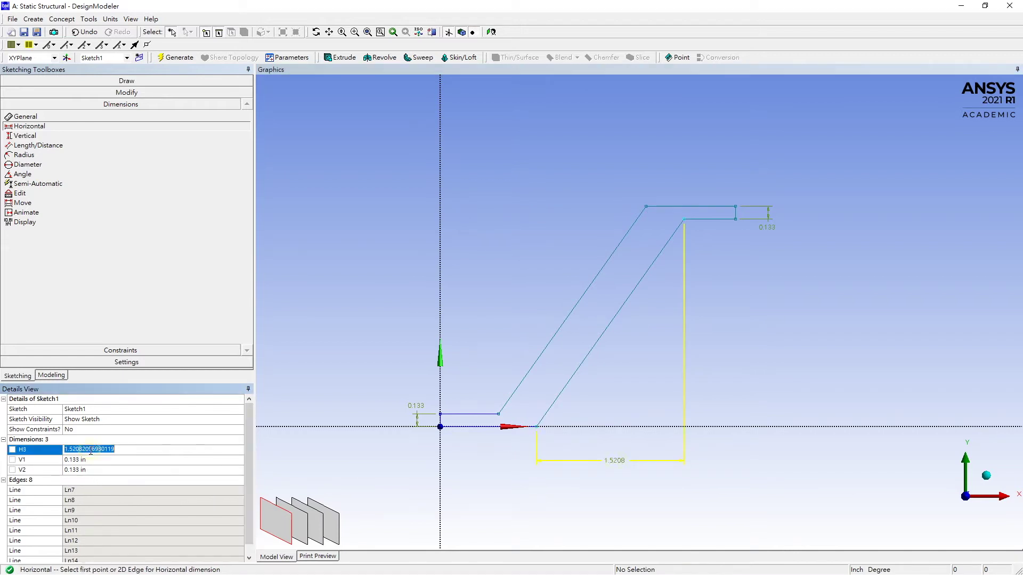
text(0.5)
key(Return)
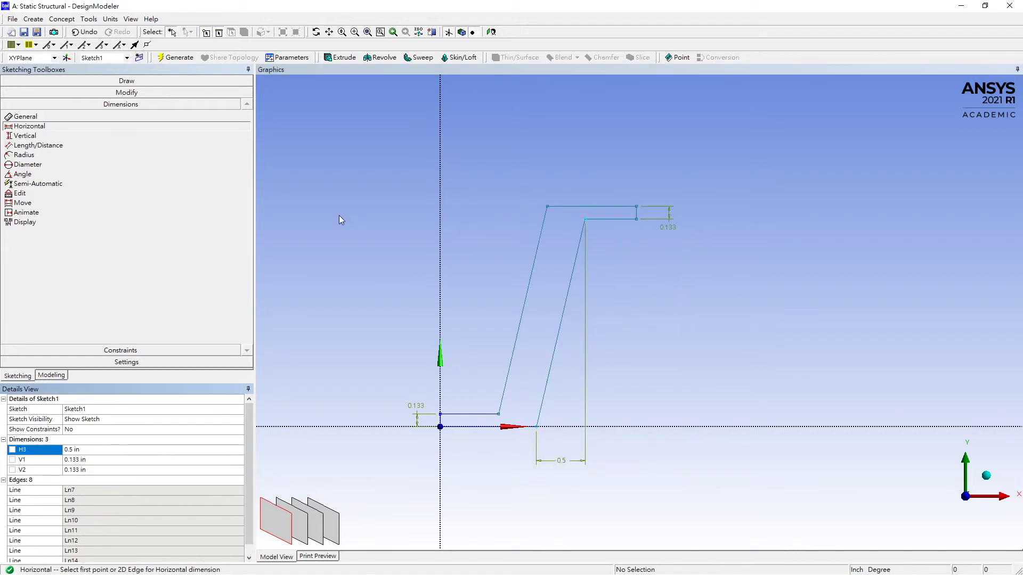
- Dimension the horizontal distance from the Y axis to the upper flange's inner top corner and set H4 to 0.8 in
click(547, 206)
click(441, 211)
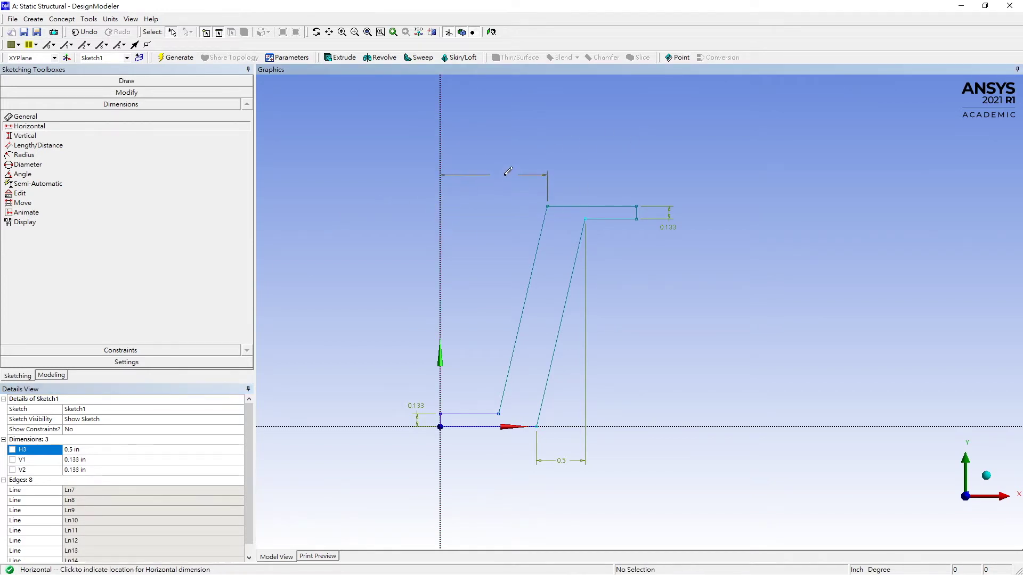
click(502, 176)
click(87, 459)
text(0.8)
key(Return)
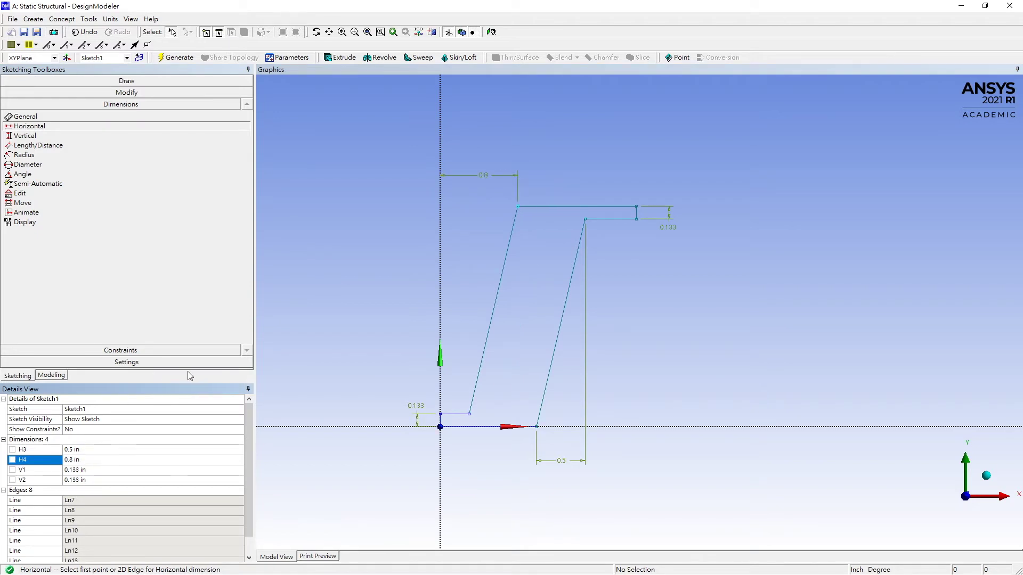
- Dimension the length of the lower flange's bottom edge and set H5 to 0.333 in
click(75, 116)
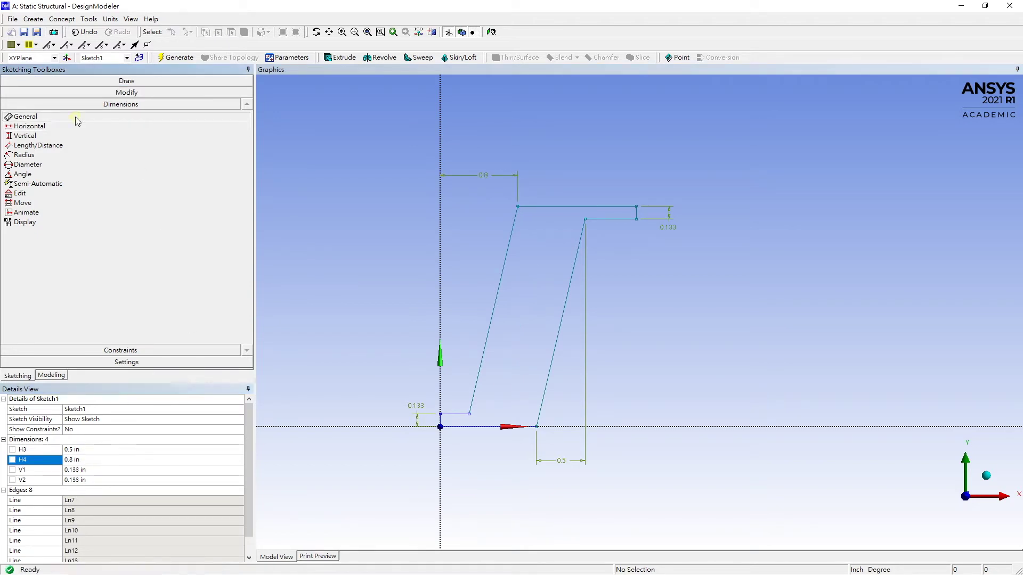
click(490, 428)
click(485, 460)
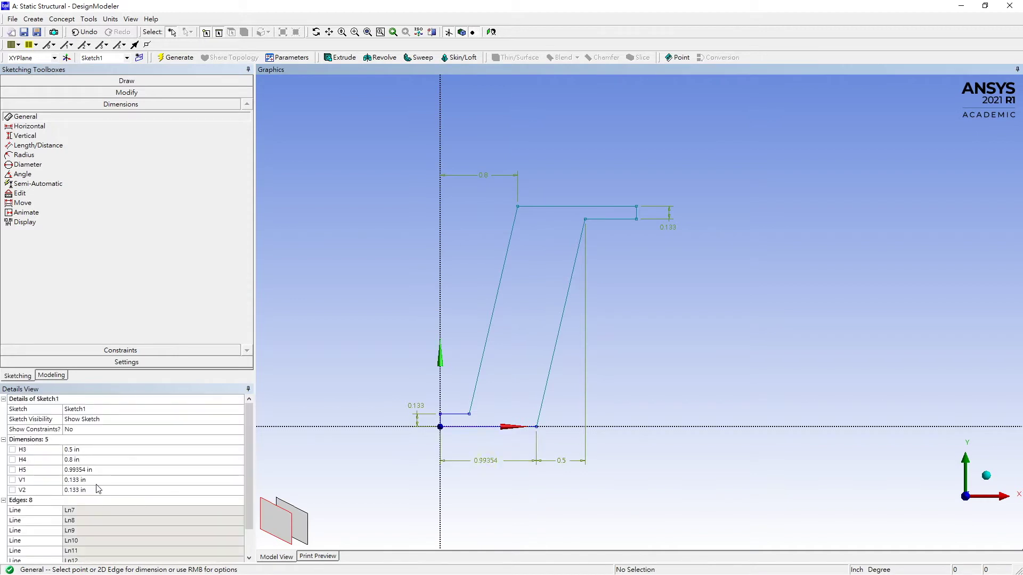
click(83, 471)
text(0.333)
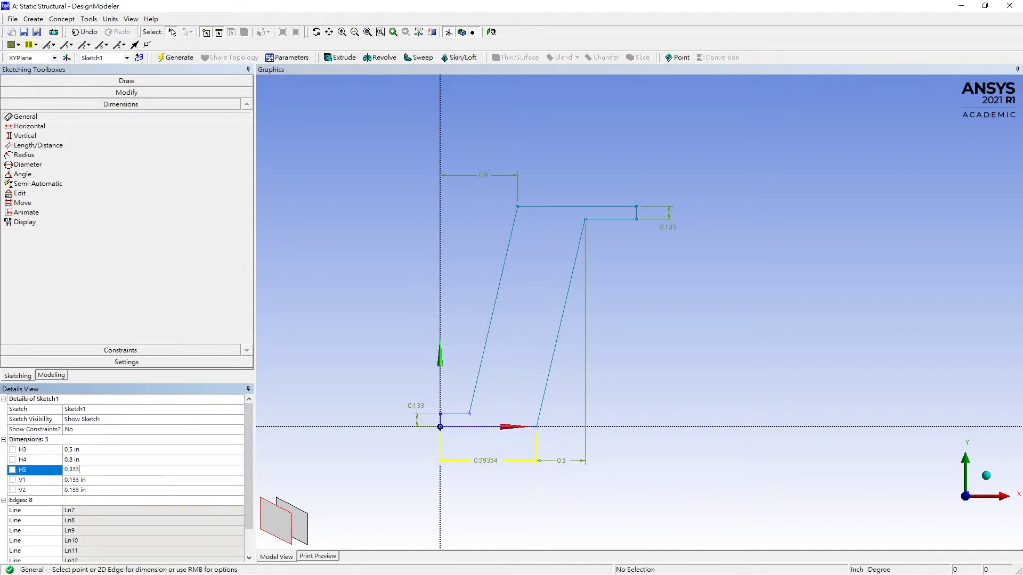
key(Return)
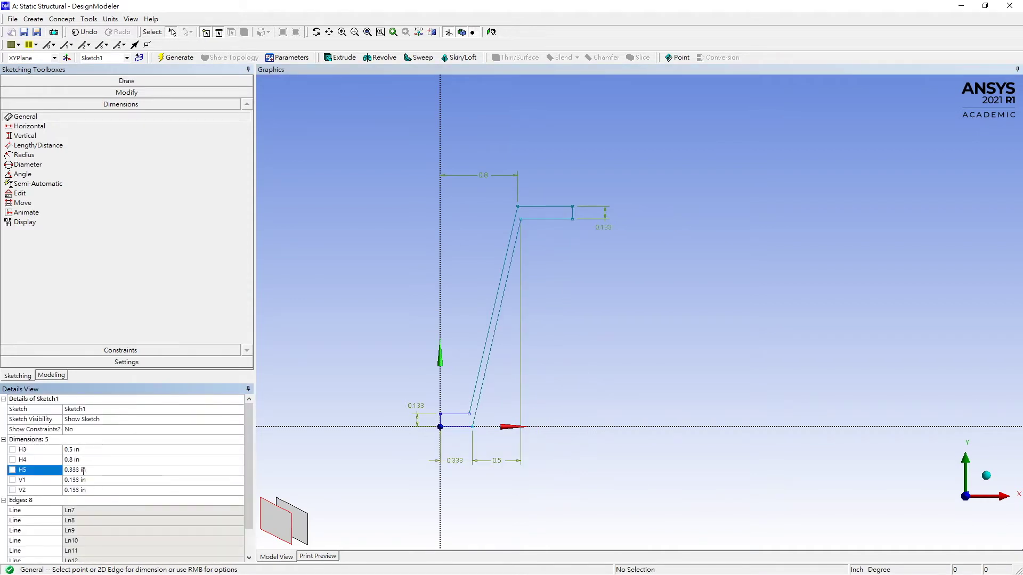
- Dimension the horizontal distance from the Y axis to the upper flange's outer end and set H6 to 1.1 in
scroll(564, 243, up, 1)
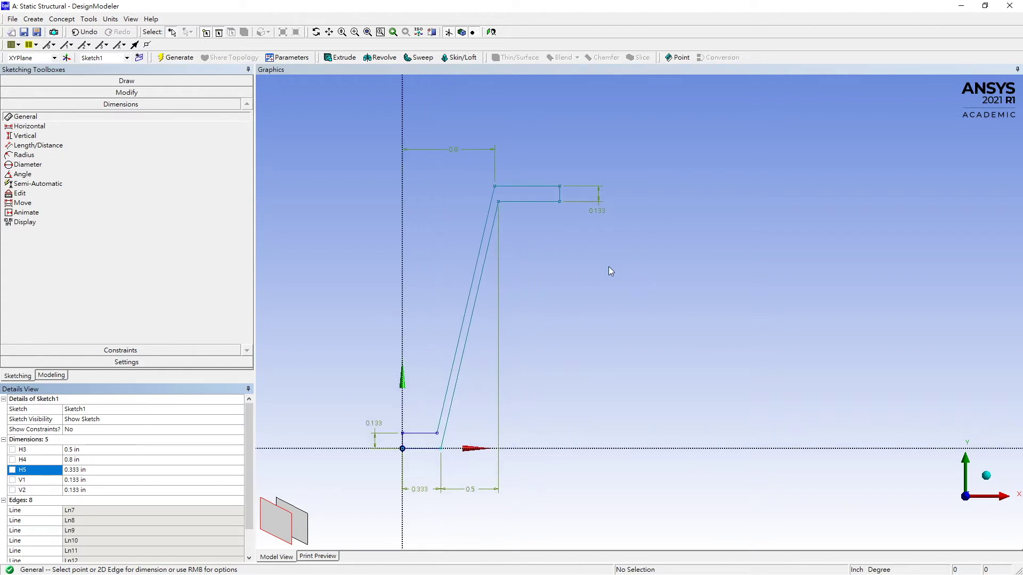
click(67, 128)
click(562, 185)
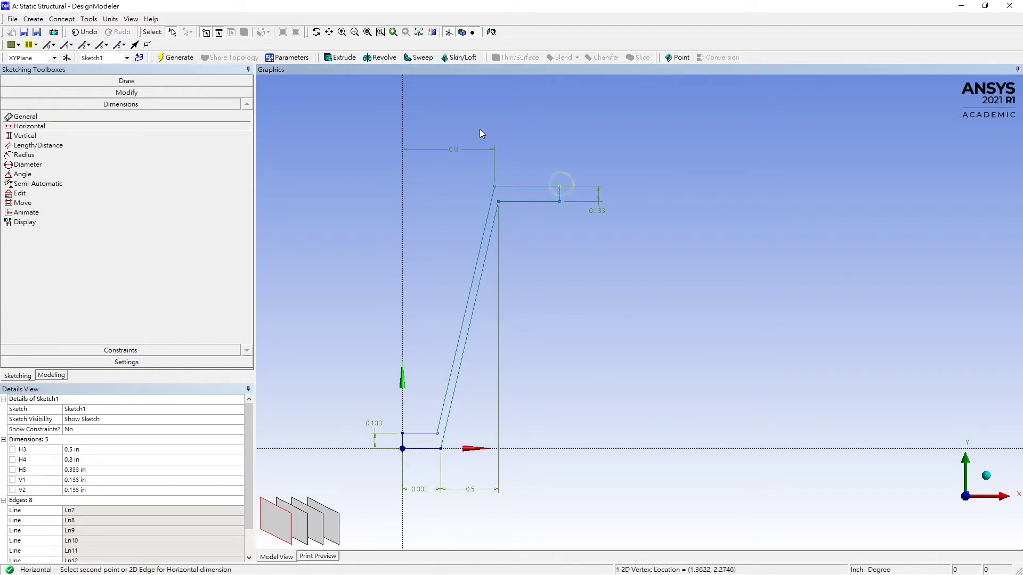
click(405, 125)
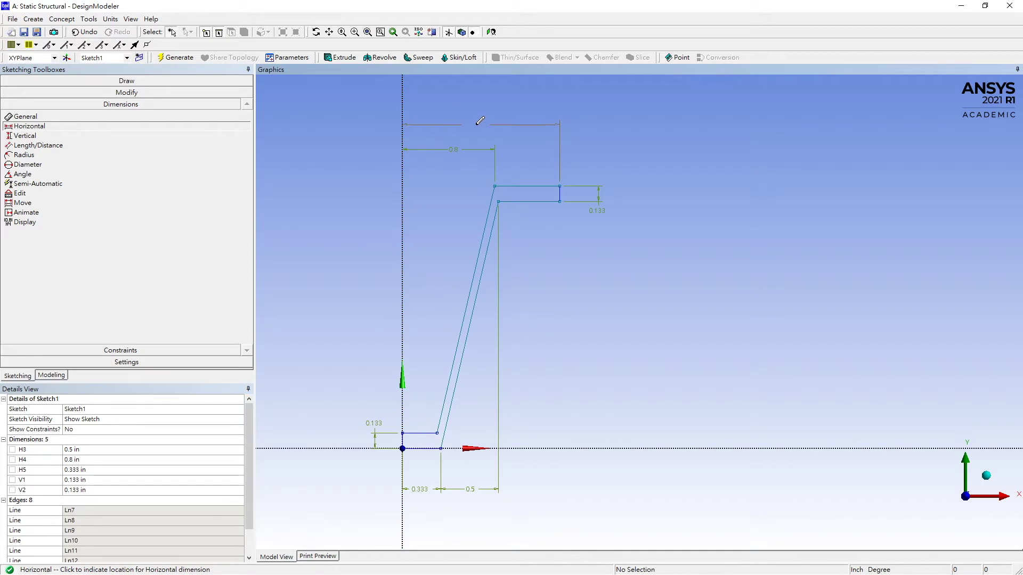
click(480, 121)
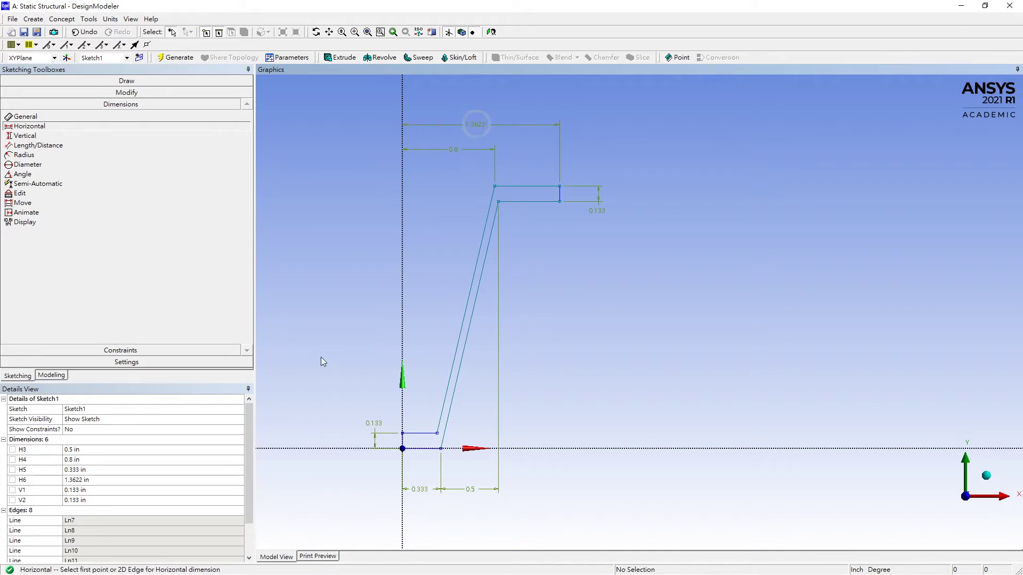
click(87, 479)
text(1.1)
key(Return)
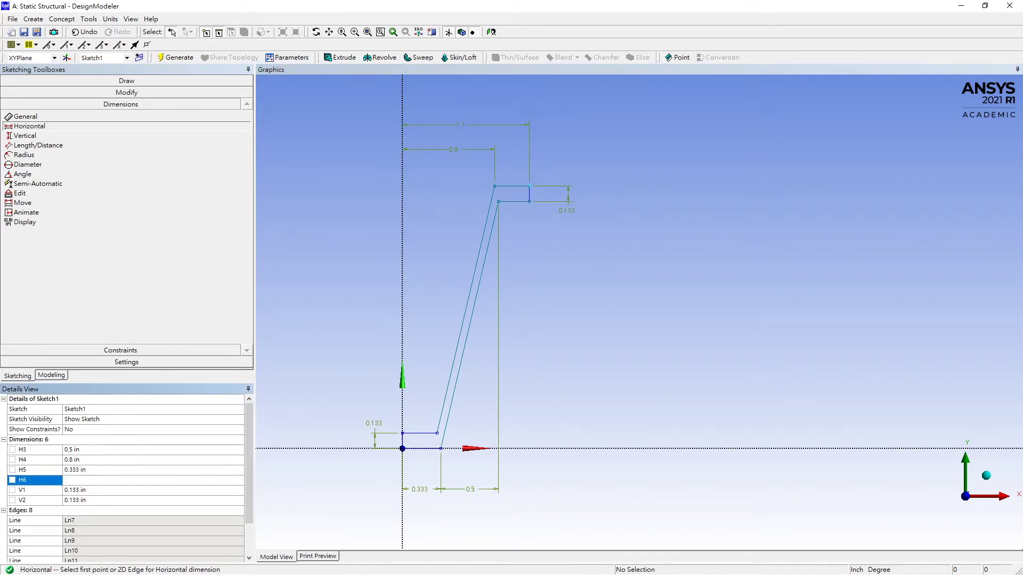
- Dimension the overall profile height from the X axis to the upper flange's top edge and set V7 to 1 in
click(25, 136)
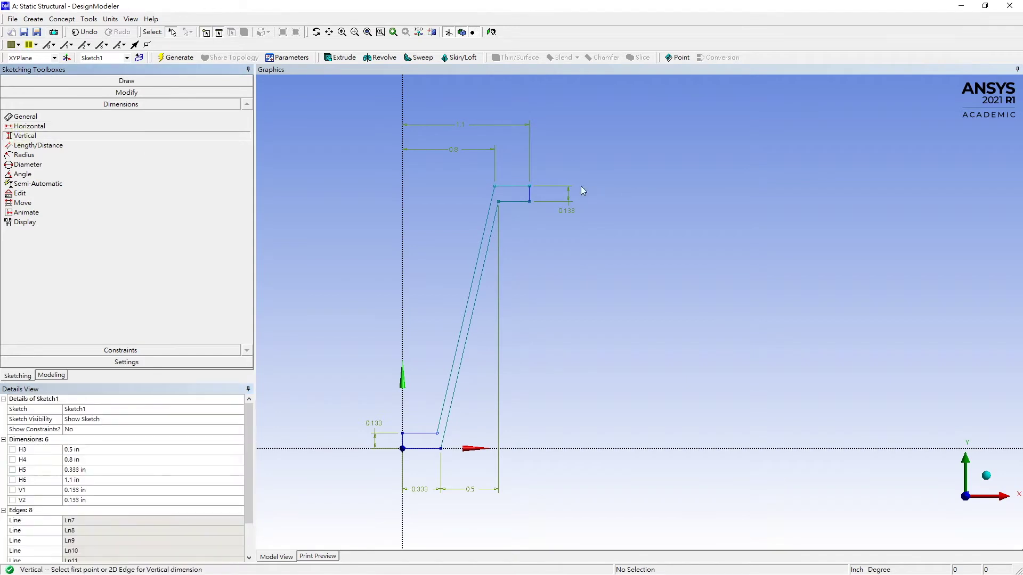
click(523, 187)
click(580, 452)
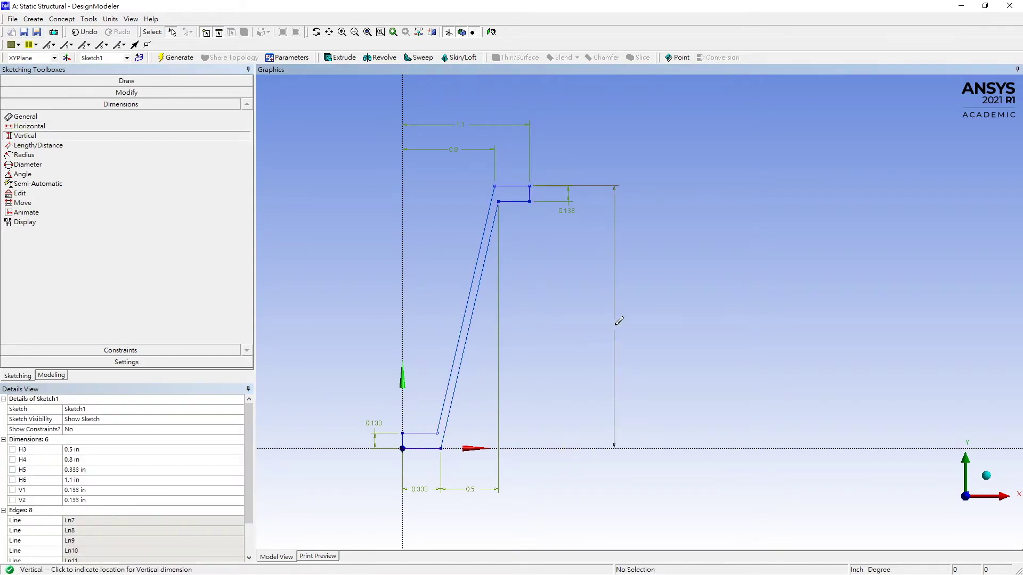
click(604, 338)
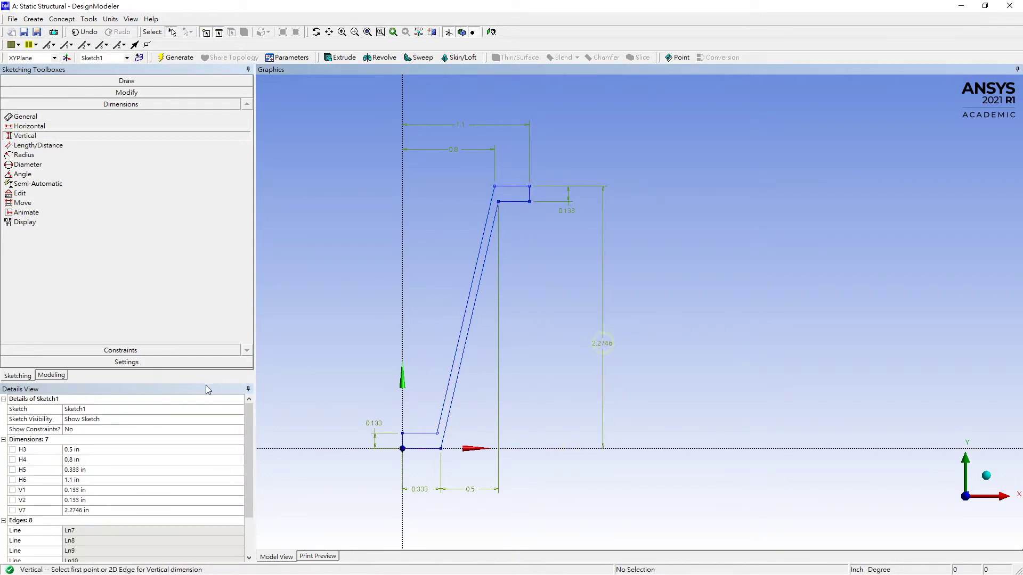
click(95, 510)
text(1)
key(Return)
scroll(536, 263, up, 4)
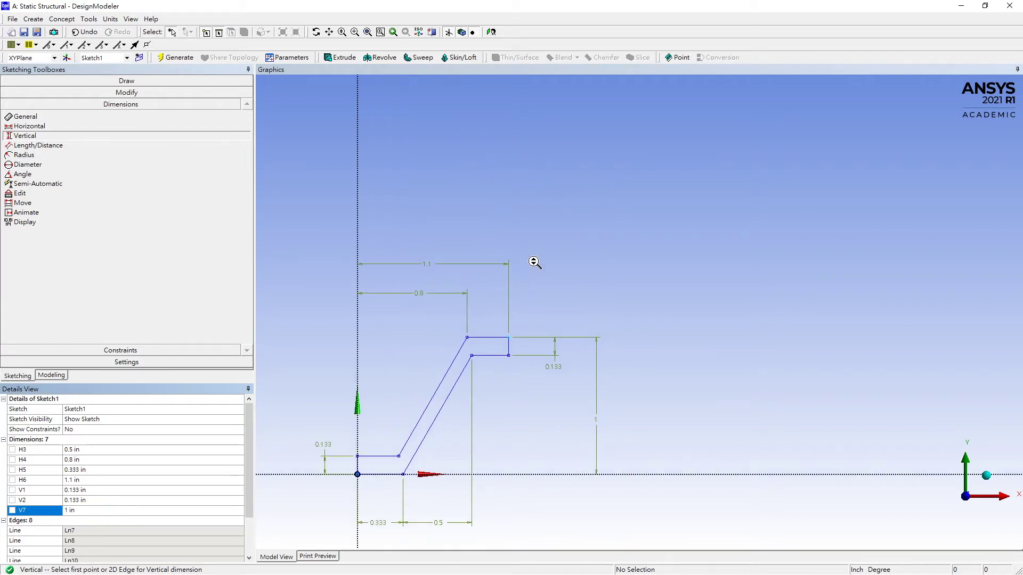